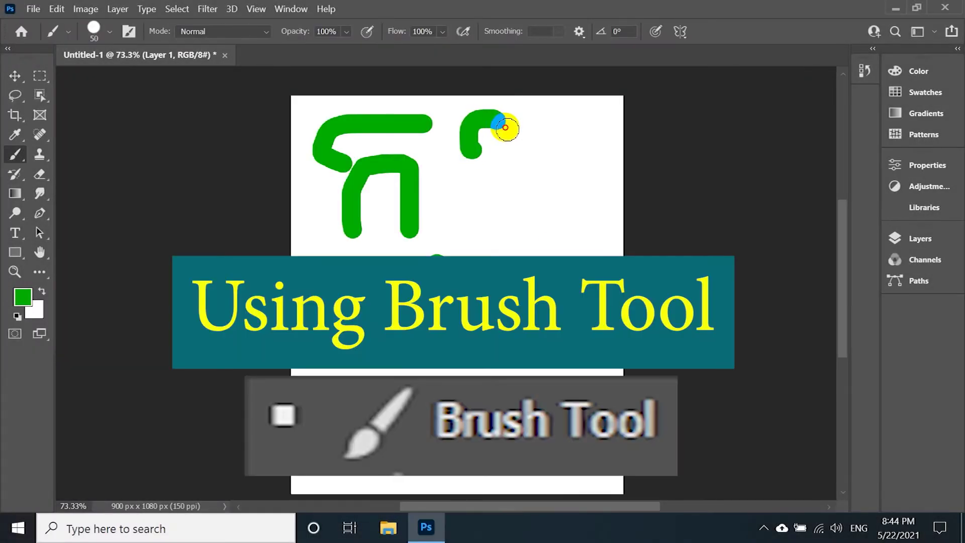
Step: Paint green strokes and red speckles, then black speckles near the centre and around the baby
{"action": "mouse_move", "coordinate": [506, 123]}
{"action": "left_mouse_down"}
{"action": "mouse_move", "coordinate": [503, 194]}
{"action": "mouse_move", "coordinate": [588, 160]}
{"action": "left_mouse_up"}
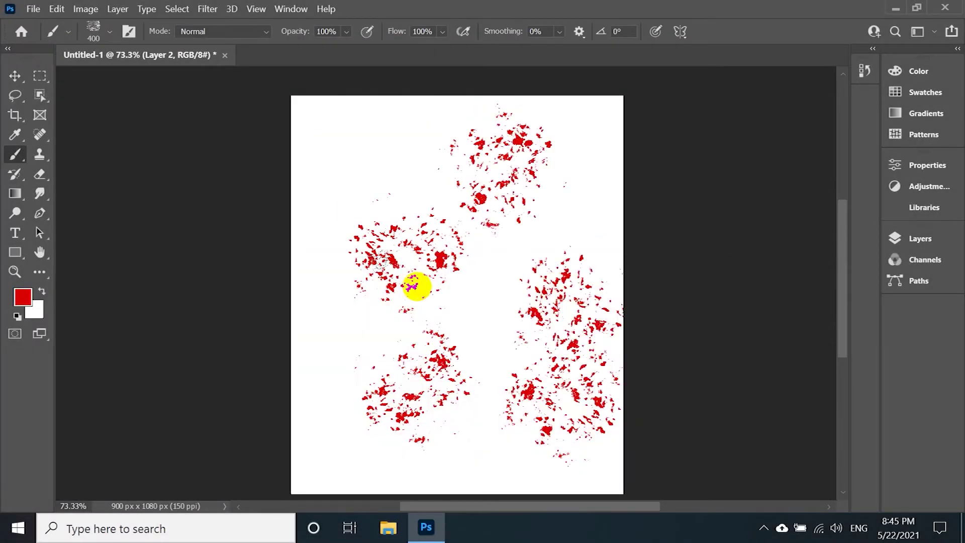
{"action": "left_click_drag", "start_coordinate": [387, 146], "coordinate": [399, 392]}
{"action": "left_click", "coordinate": [23, 297]}
{"action": "left_click", "coordinate": [368, 282]}
{"action": "left_click", "coordinate": [655, 86]}
{"action": "left_click_drag", "start_coordinate": [443, 327], "coordinate": [518, 377]}
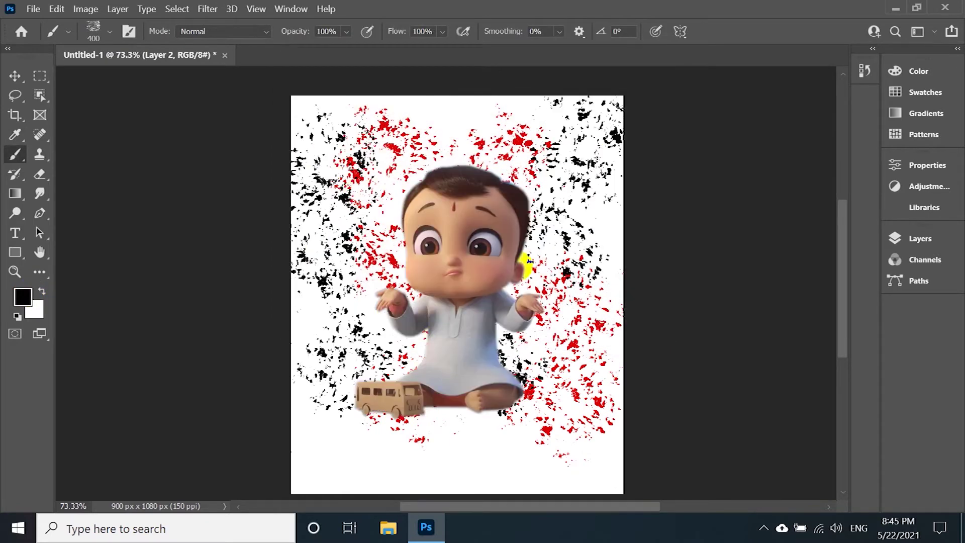
{"action": "left_click_drag", "start_coordinate": [472, 428], "coordinate": [307, 442]}
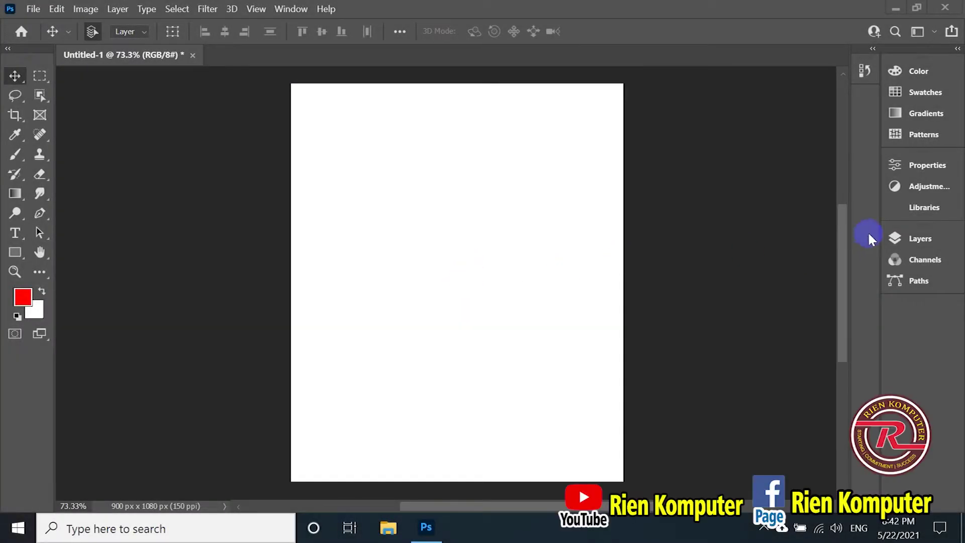
Step: Add a new empty Layer 1 above the Background from the Layers panel
{"action": "left_click", "coordinate": [925, 233]}
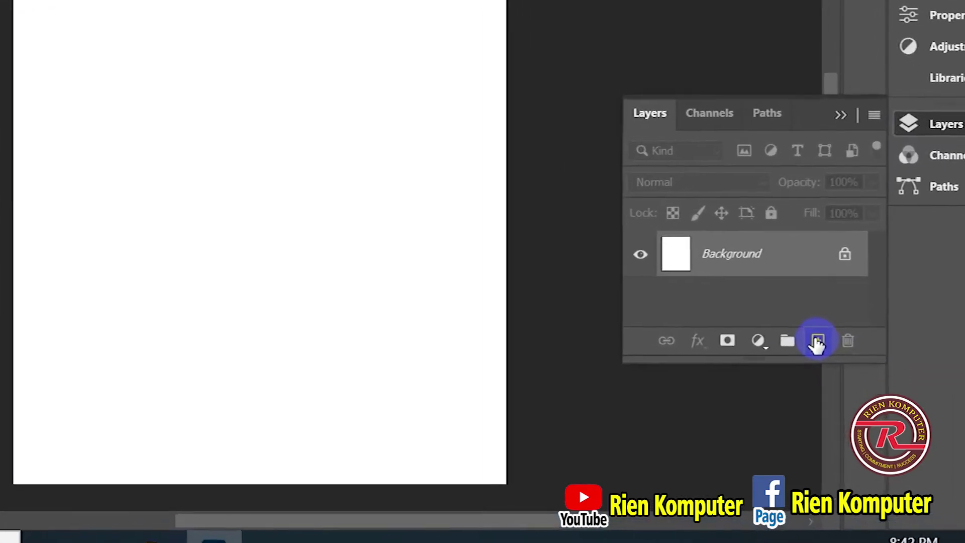
{"action": "left_click", "coordinate": [816, 339]}
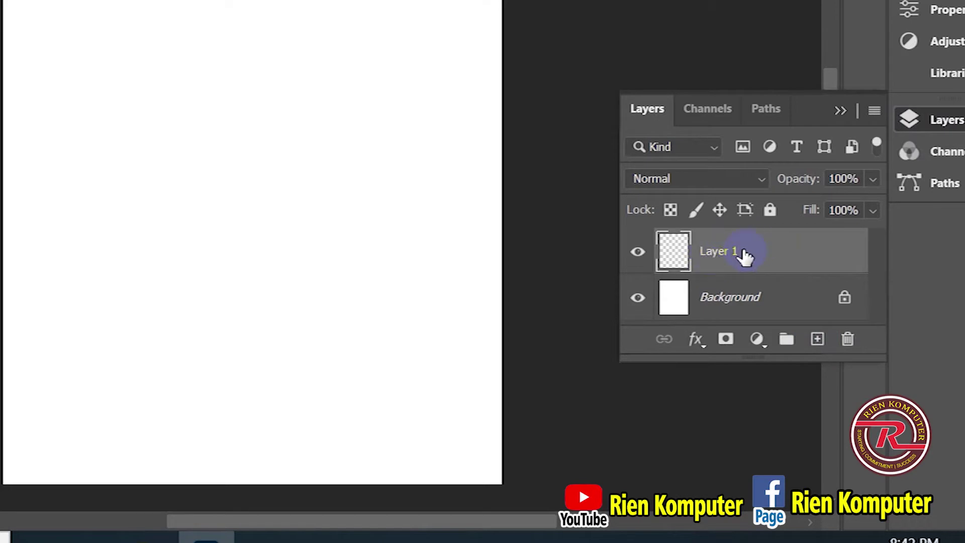
{"action": "left_click", "coordinate": [902, 239]}
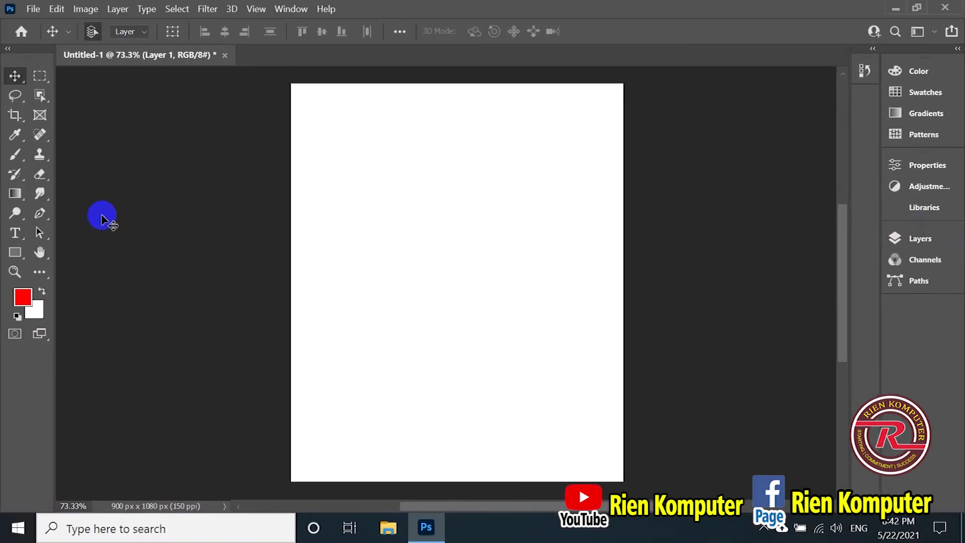
Step: Select the Brush tool and expand the General Brushes folder in the preset picker
{"action": "left_click", "coordinate": [15, 156]}
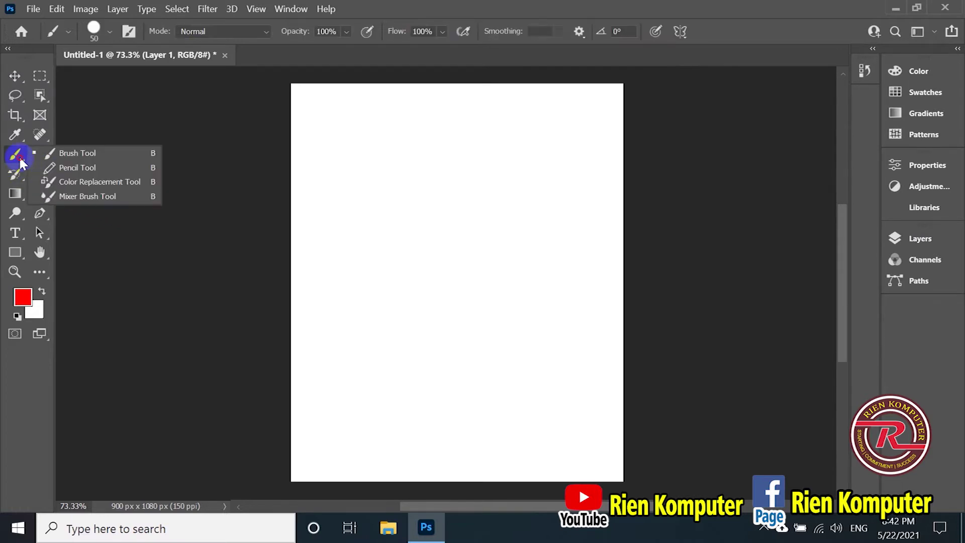
{"action": "left_click", "coordinate": [109, 32]}
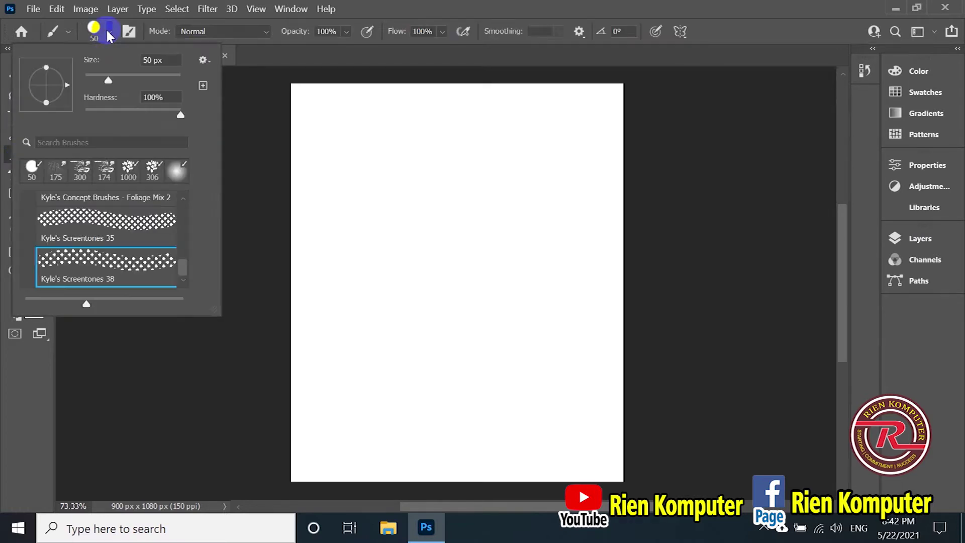
{"action": "scroll", "coordinate": [55, 199], "scroll_direction": "up", "scroll_amount": 1}
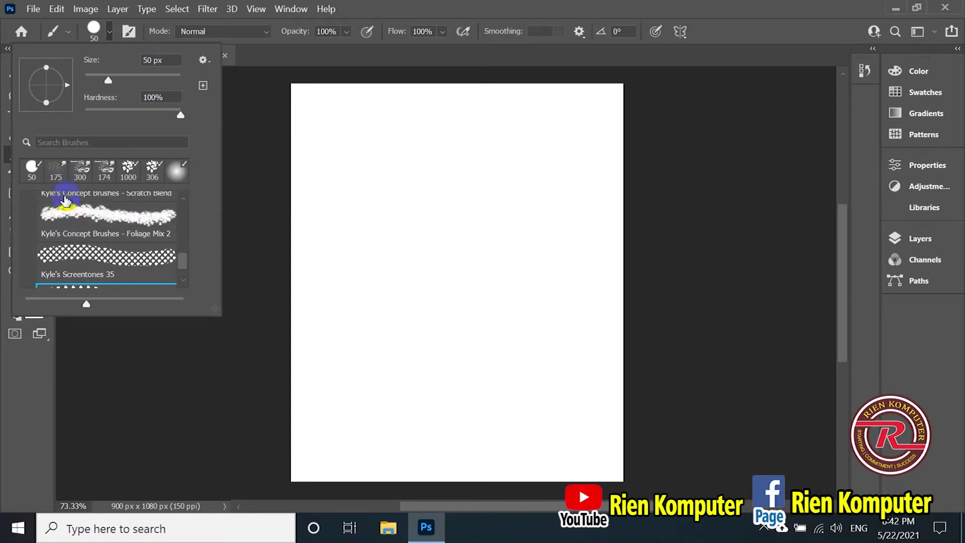
{"action": "scroll", "coordinate": [65, 211], "scroll_direction": "up", "scroll_amount": 2}
{"action": "scroll", "coordinate": [51, 236], "scroll_direction": "up", "scroll_amount": 2}
{"action": "scroll", "coordinate": [56, 236], "scroll_direction": "up", "scroll_amount": 1}
{"action": "scroll", "coordinate": [55, 238], "scroll_direction": "up", "scroll_amount": 2}
{"action": "scroll", "coordinate": [55, 242], "scroll_direction": "down", "scroll_amount": 2}
{"action": "scroll", "coordinate": [52, 236], "scroll_direction": "up", "scroll_amount": 2}
{"action": "scroll", "coordinate": [31, 231], "scroll_direction": "up", "scroll_amount": 2}
{"action": "scroll", "coordinate": [55, 225], "scroll_direction": "up", "scroll_amount": 3}
{"action": "scroll", "coordinate": [65, 222], "scroll_direction": "up", "scroll_amount": 1}
{"action": "scroll", "coordinate": [67, 223], "scroll_direction": "down", "scroll_amount": 2}
{"action": "scroll", "coordinate": [70, 213], "scroll_direction": "down", "scroll_amount": 1}
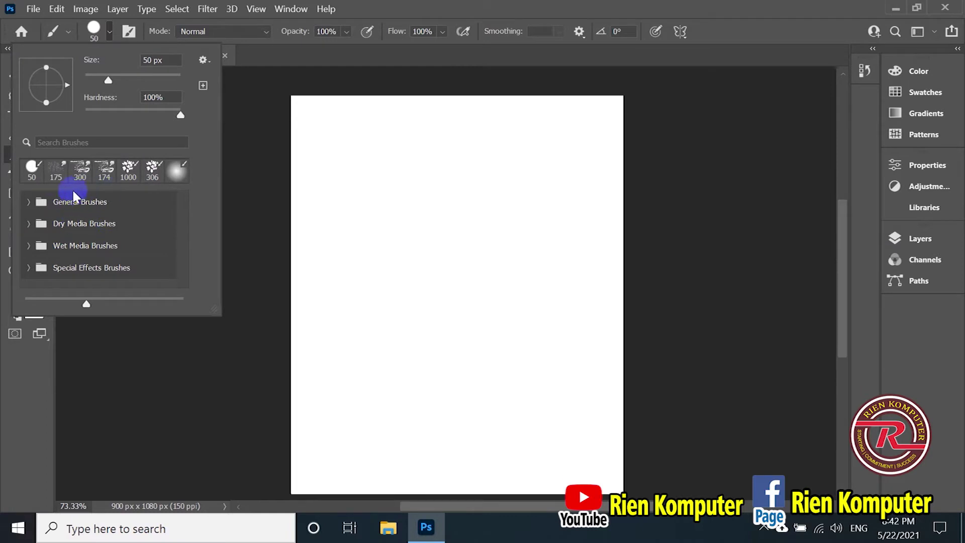
{"action": "left_click", "coordinate": [28, 201]}
Step: Choose the Hard Round brush at 50 px and close the preset picker
{"action": "scroll", "coordinate": [110, 222], "scroll_direction": "down", "scroll_amount": 3}
{"action": "scroll", "coordinate": [111, 223], "scroll_direction": "up", "scroll_amount": 2}
{"action": "scroll", "coordinate": [115, 230], "scroll_direction": "up", "scroll_amount": 1}
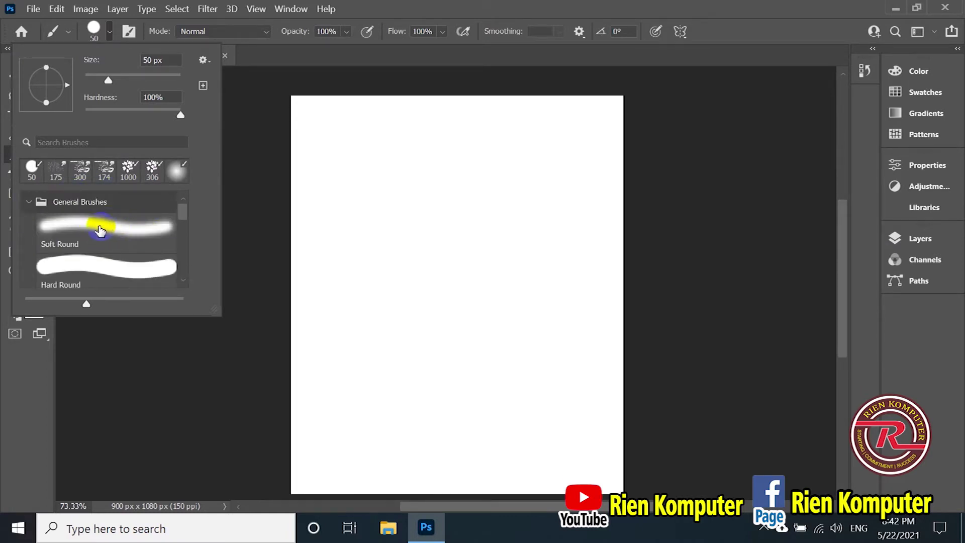
{"action": "scroll", "coordinate": [140, 243], "scroll_direction": "down", "scroll_amount": 1}
{"action": "left_click", "coordinate": [87, 259]}
{"action": "scroll", "coordinate": [96, 255], "scroll_direction": "down", "scroll_amount": 1}
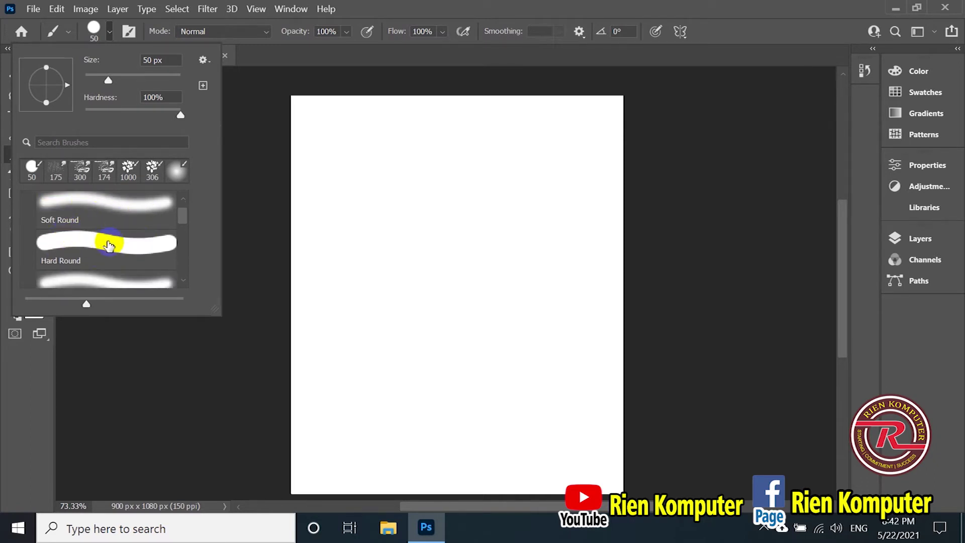
{"action": "scroll", "coordinate": [106, 244], "scroll_direction": "down", "scroll_amount": 1}
{"action": "scroll", "coordinate": [101, 243], "scroll_direction": "down", "scroll_amount": 1}
{"action": "scroll", "coordinate": [95, 236], "scroll_direction": "up", "scroll_amount": 4}
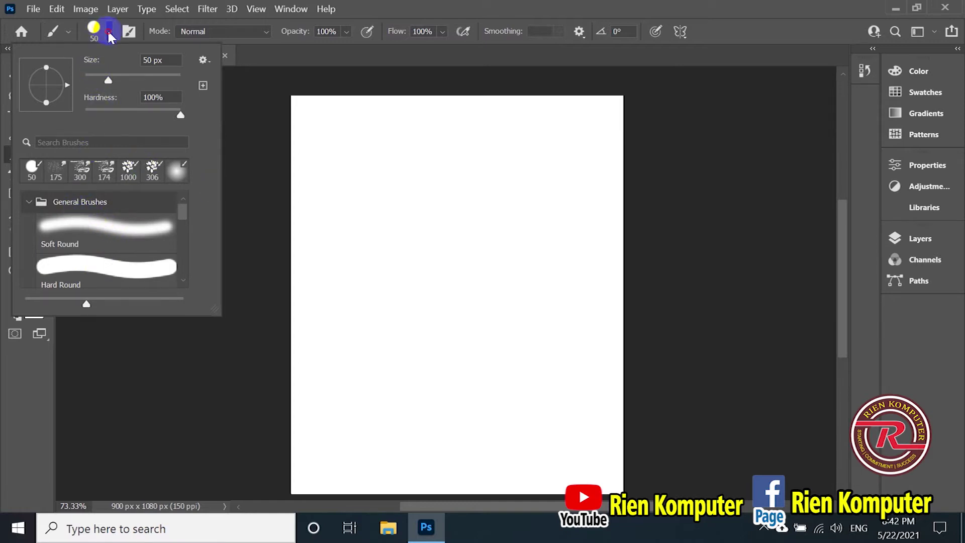
{"action": "left_click", "coordinate": [110, 36]}
{"action": "left_click", "coordinate": [23, 296]}
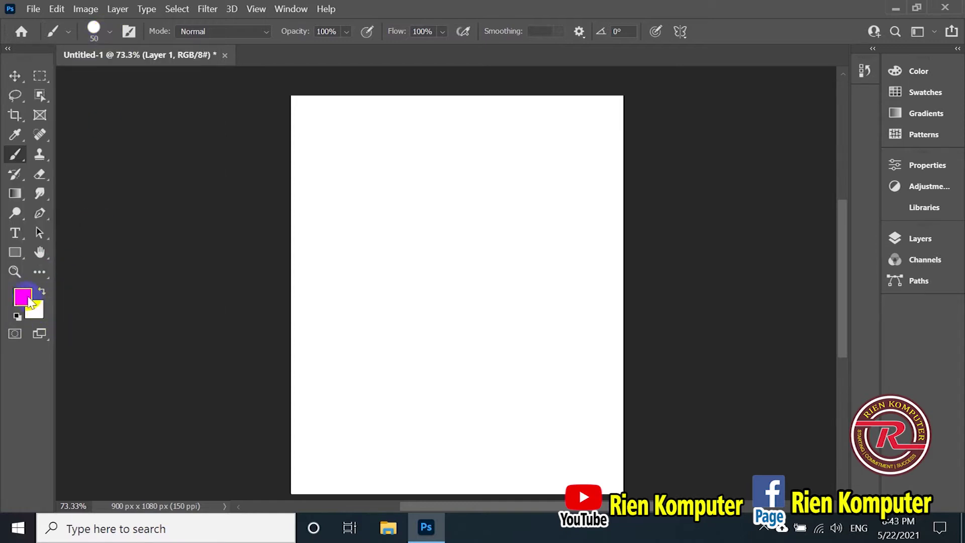
Step: Set the foreground painting colour to green 00ab00
{"action": "left_click_drag", "start_coordinate": [450, 157], "coordinate": [470, 124]}
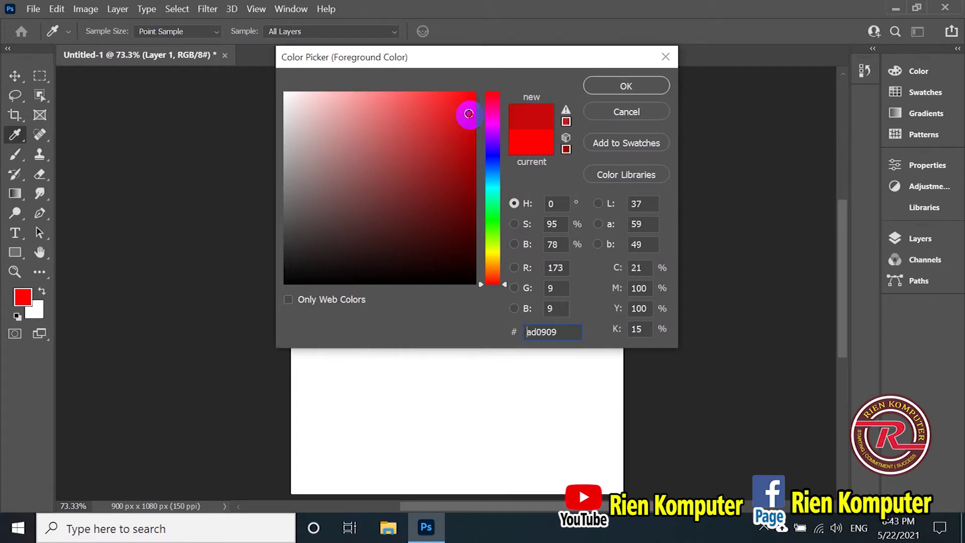
{"action": "left_click_drag", "start_coordinate": [497, 199], "coordinate": [500, 226]}
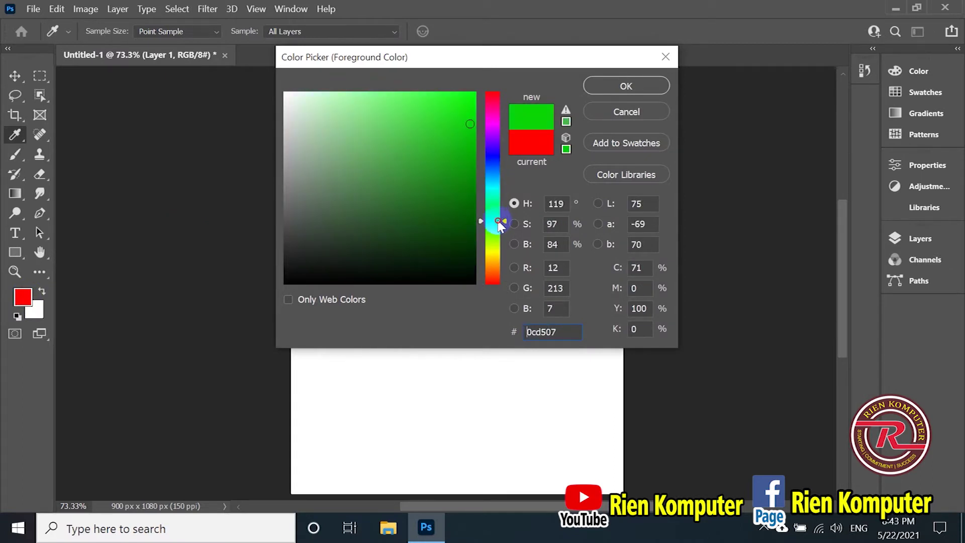
{"action": "left_click", "coordinate": [474, 155]}
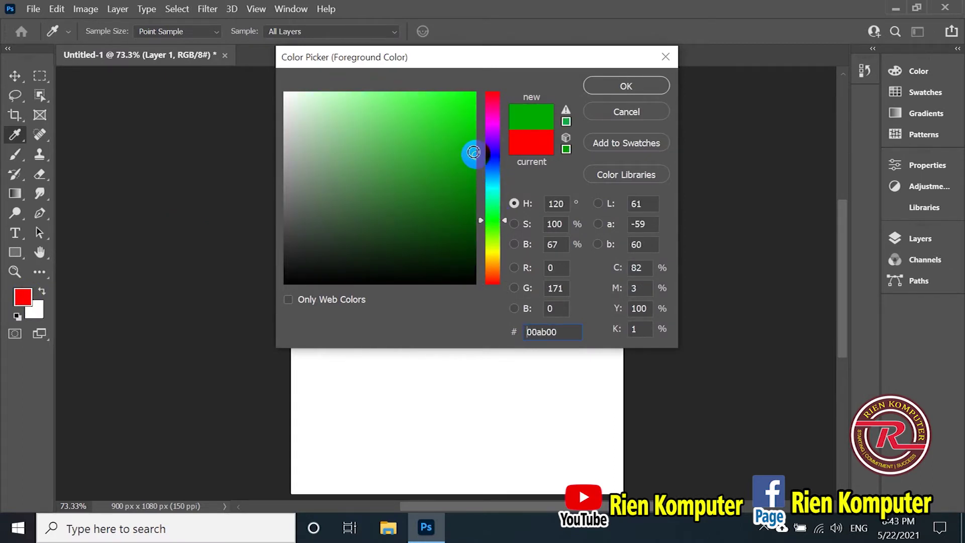
{"action": "left_click", "coordinate": [623, 86]}
{"action": "key", "text": "b"}
Step: Choose the Hard Round brush and set its size to 100 px
{"action": "left_click", "coordinate": [109, 32]}
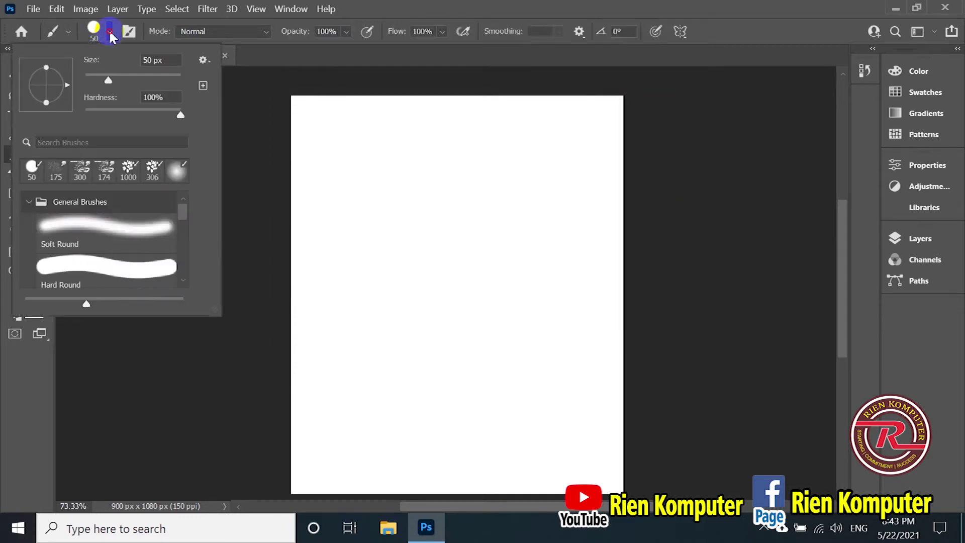
{"action": "left_click", "coordinate": [70, 219]}
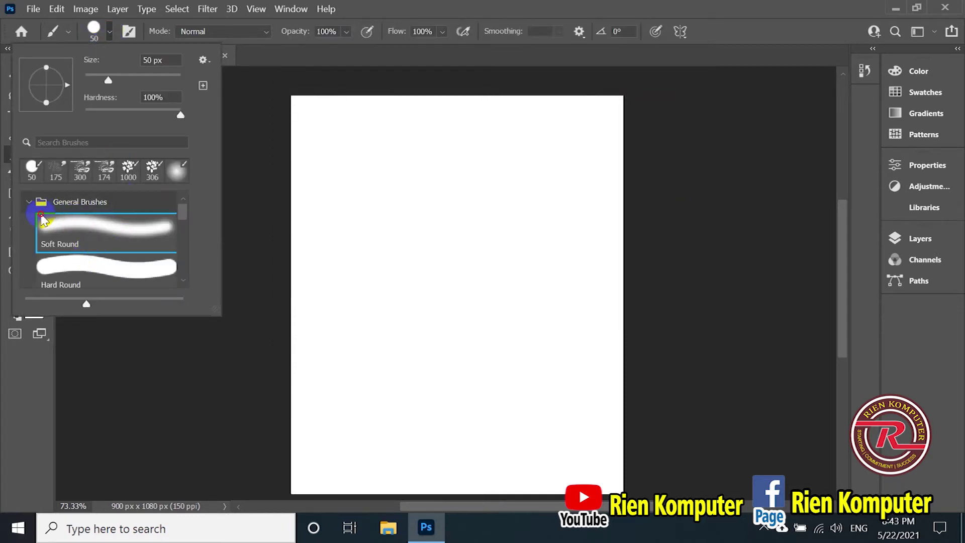
{"action": "double_click", "coordinate": [95, 228]}
{"action": "left_click", "coordinate": [110, 32]}
{"action": "left_click", "coordinate": [98, 236]}
{"action": "left_click", "coordinate": [103, 262]}
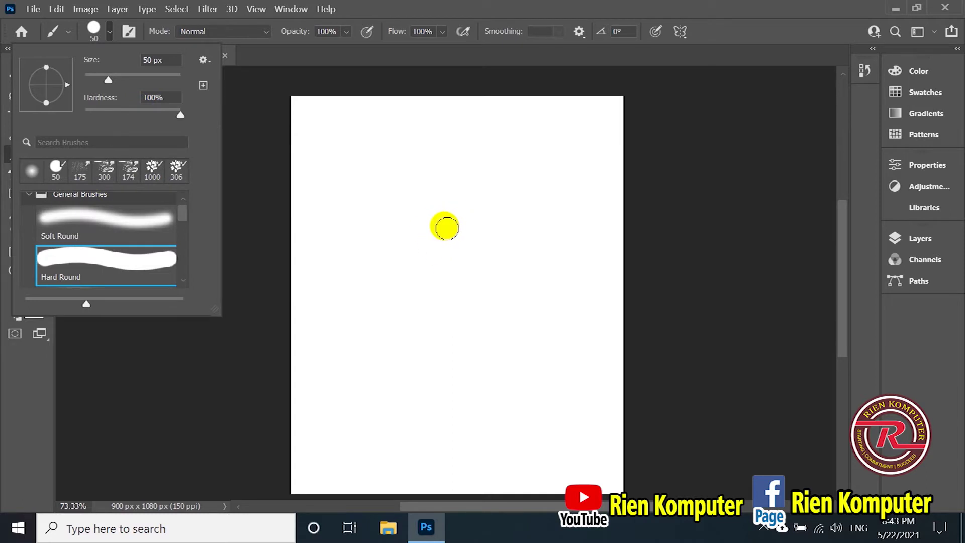
{"action": "left_click", "coordinate": [155, 92]}
{"action": "left_click", "coordinate": [113, 80]}
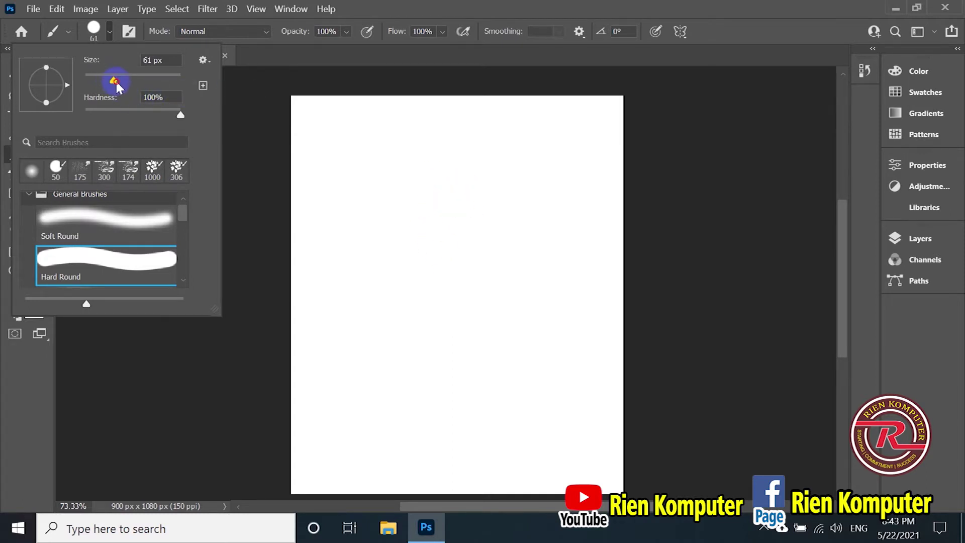
{"action": "left_click_drag", "start_coordinate": [124, 88], "coordinate": [135, 88]}
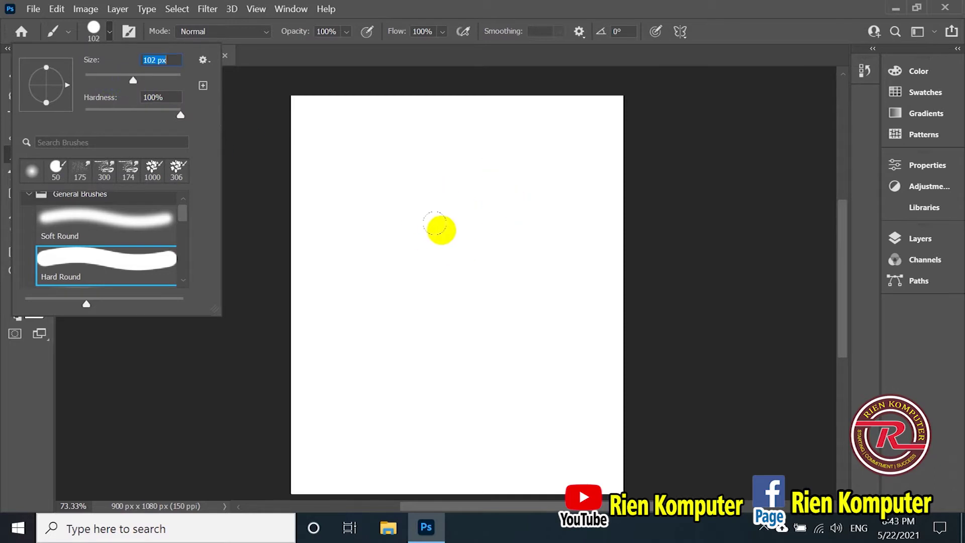
{"action": "key", "text": "bracketleft"}
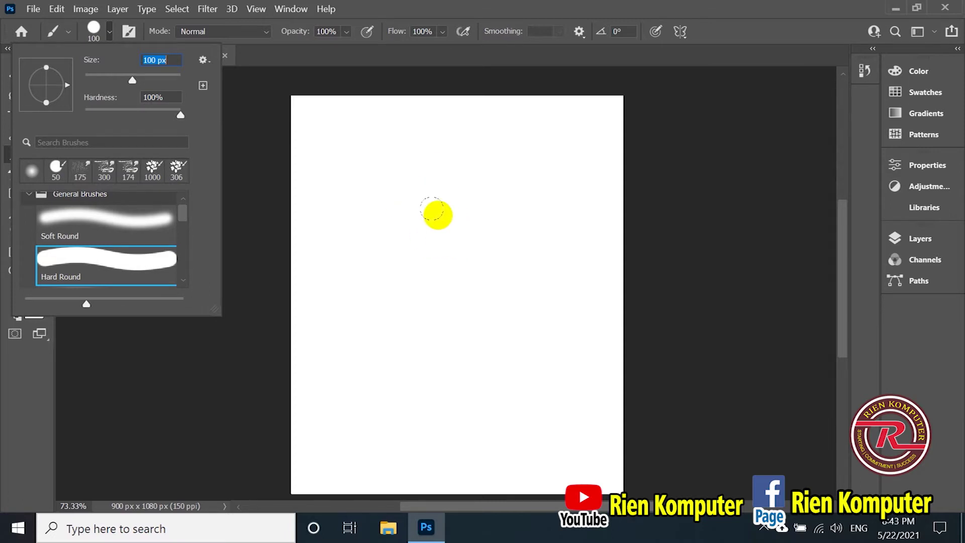
{"action": "left_click", "coordinate": [107, 31]}
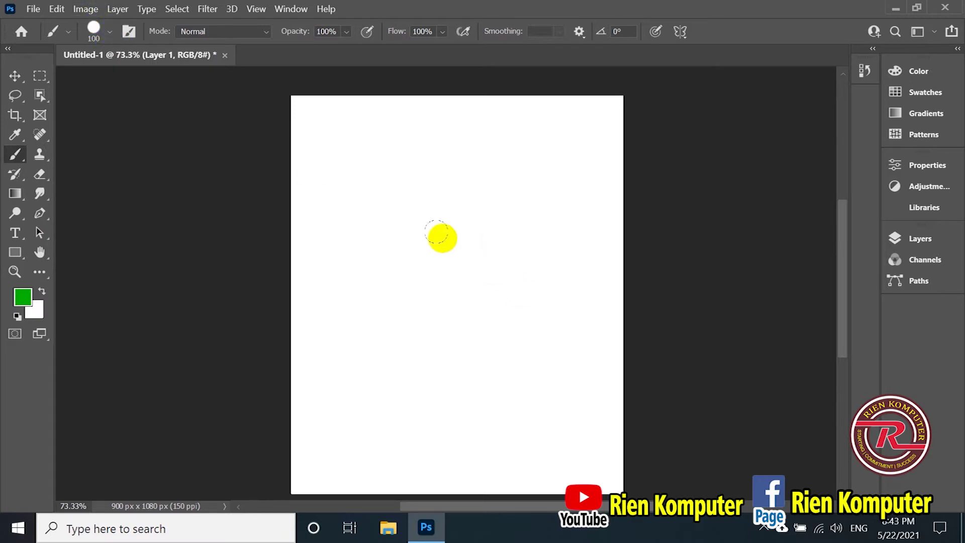
Step: Resize the brush with the [ and ] keys until it rests at 50 px
{"action": "key", "text": "bracketleft"}
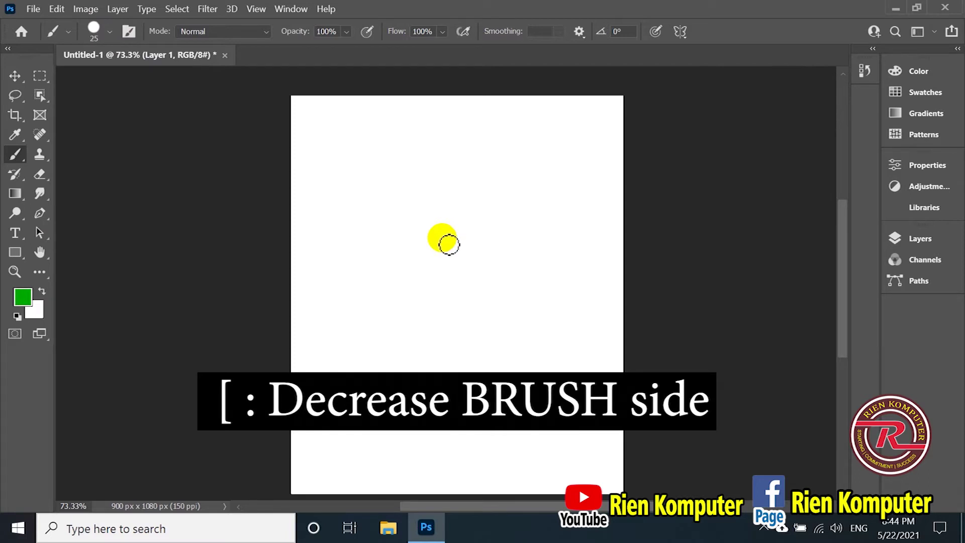
{"action": "key", "text": "bracketright"}
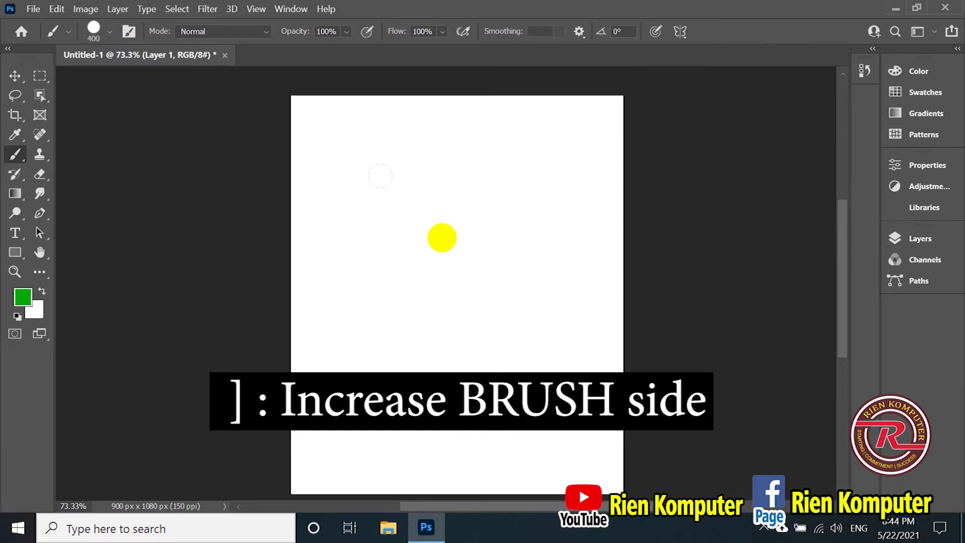
{"action": "key", "text": "bracketleft"}
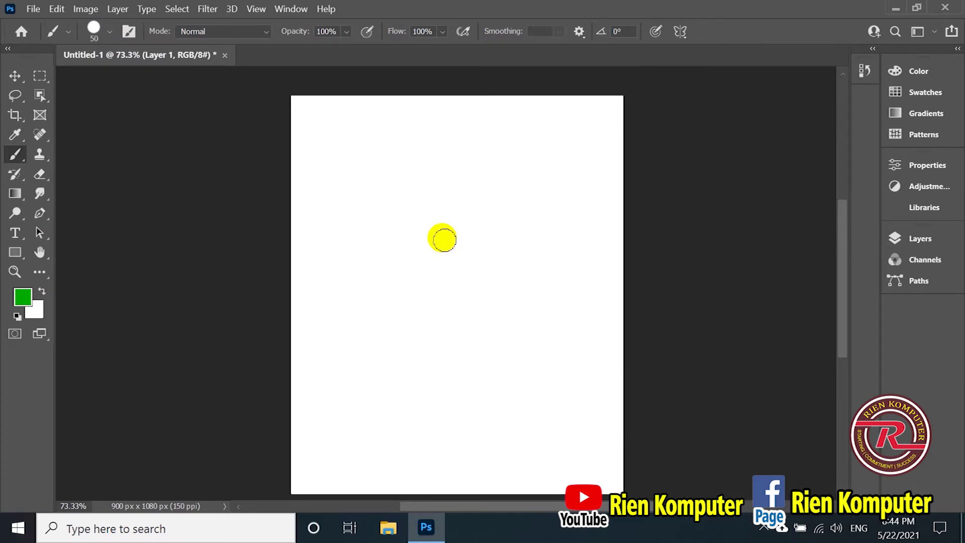
Step: Paint green letter-like strokes on Layer 1: crossing lines, an arch, a 9-like loop
{"action": "left_click", "coordinate": [364, 340]}
{"action": "left_click_drag", "start_coordinate": [362, 342], "coordinate": [443, 308]}
{"action": "left_click_drag", "start_coordinate": [471, 355], "coordinate": [436, 261]}
{"action": "left_click_drag", "start_coordinate": [334, 286], "coordinate": [506, 287]}
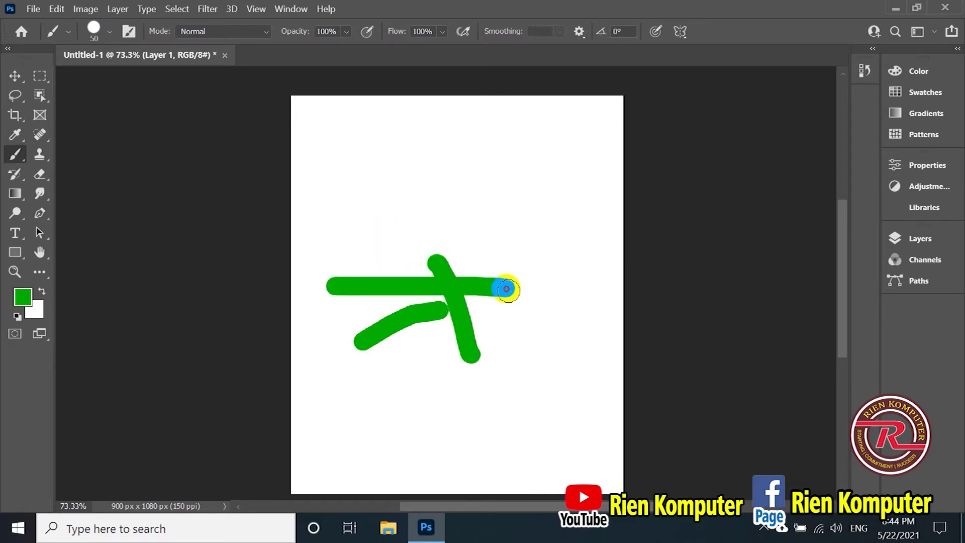
{"action": "mouse_move", "coordinate": [352, 229]}
{"action": "left_mouse_down"}
{"action": "mouse_move", "coordinate": [352, 194]}
{"action": "mouse_move", "coordinate": [409, 231]}
{"action": "left_mouse_up"}
{"action": "left_click_drag", "start_coordinate": [346, 164], "coordinate": [431, 124]}
{"action": "left_click_drag", "start_coordinate": [472, 125], "coordinate": [473, 199]}
{"action": "mouse_move", "coordinate": [540, 208]}
{"action": "left_mouse_down"}
{"action": "mouse_move", "coordinate": [601, 221]}
{"action": "mouse_move", "coordinate": [578, 185]}
{"action": "left_mouse_up"}
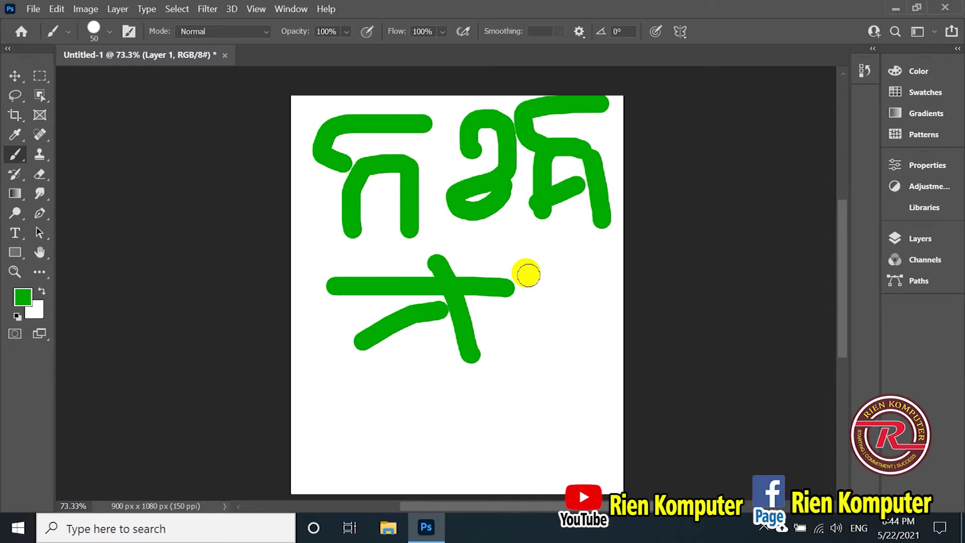
{"action": "left_click", "coordinate": [919, 238]}
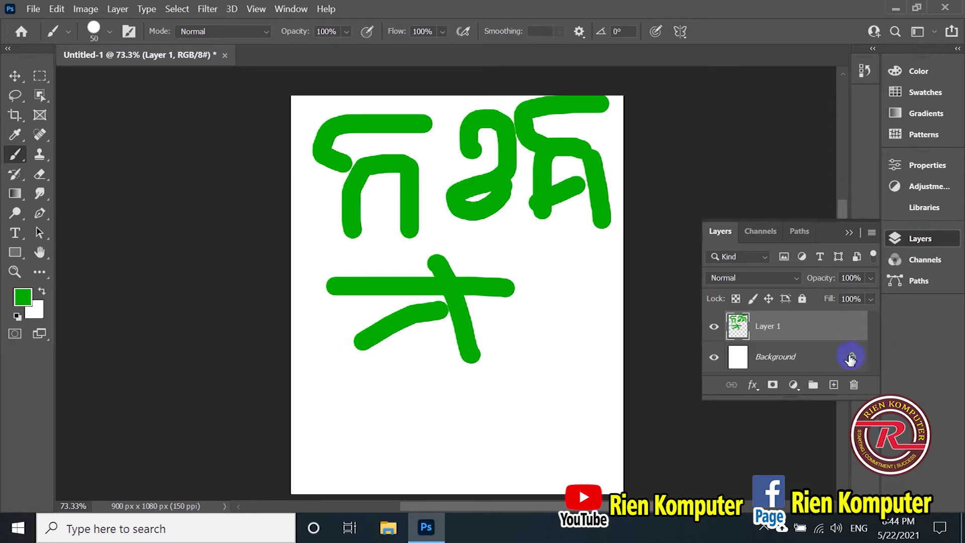
Step: Add a new empty Layer 2 above Layer 1 and hide Layer 1's green strokes
{"action": "left_click", "coordinate": [834, 385]}
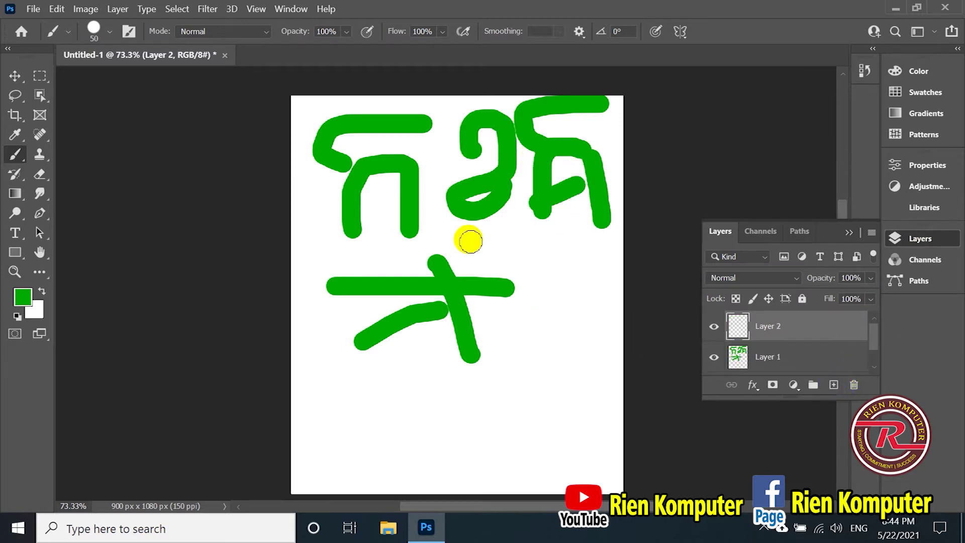
{"action": "left_click", "coordinate": [714, 358]}
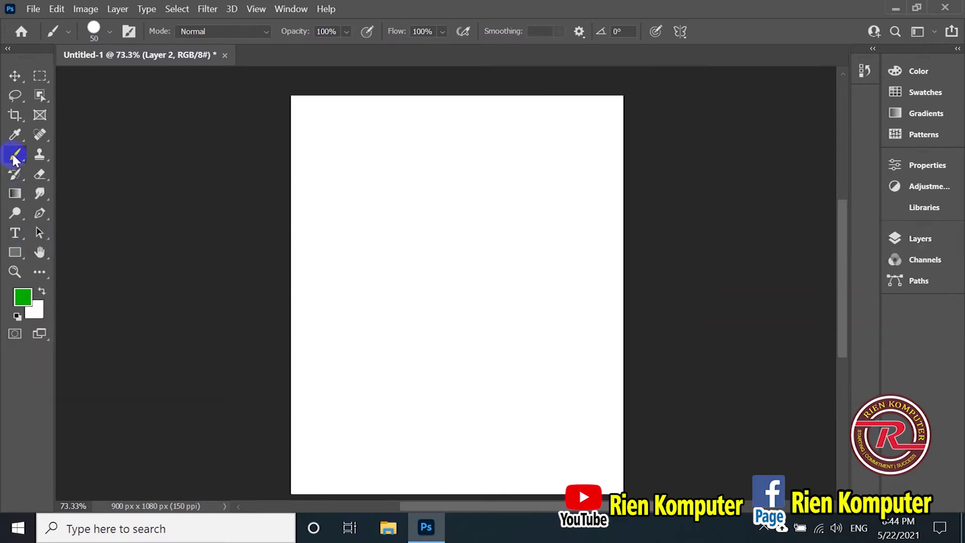
Step: In the brush presets, collapse General Brushes and expand Dry Media Brushes
{"action": "left_click", "coordinate": [109, 31]}
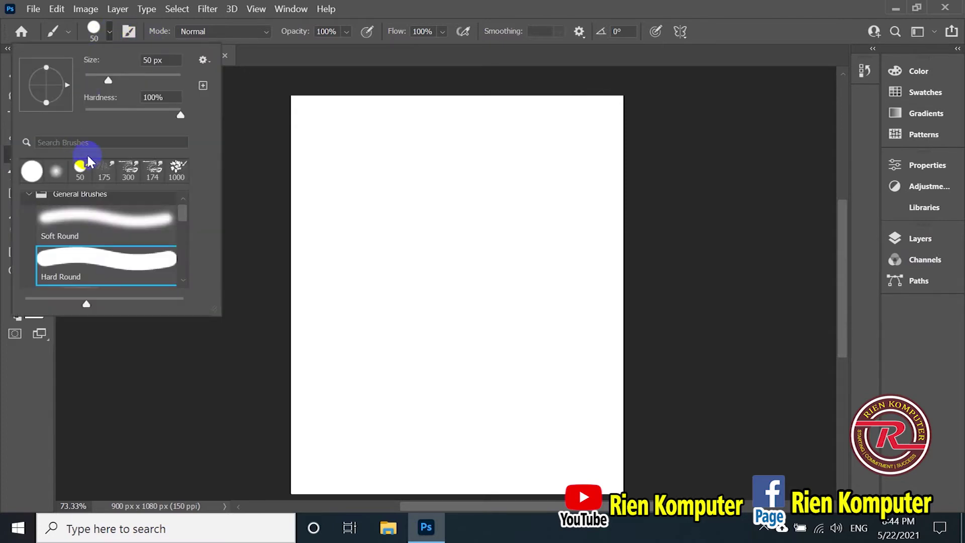
{"action": "left_click", "coordinate": [99, 216]}
{"action": "scroll", "coordinate": [95, 214], "scroll_direction": "up", "scroll_amount": 1}
{"action": "scroll", "coordinate": [95, 217], "scroll_direction": "down", "scroll_amount": 1}
{"action": "scroll", "coordinate": [93, 231], "scroll_direction": "down", "scroll_amount": 2}
{"action": "scroll", "coordinate": [89, 245], "scroll_direction": "up", "scroll_amount": 1}
{"action": "scroll", "coordinate": [88, 245], "scroll_direction": "down", "scroll_amount": 1}
{"action": "scroll", "coordinate": [87, 244], "scroll_direction": "up", "scroll_amount": 1}
{"action": "scroll", "coordinate": [85, 241], "scroll_direction": "up", "scroll_amount": 2}
{"action": "left_click", "coordinate": [27, 201]}
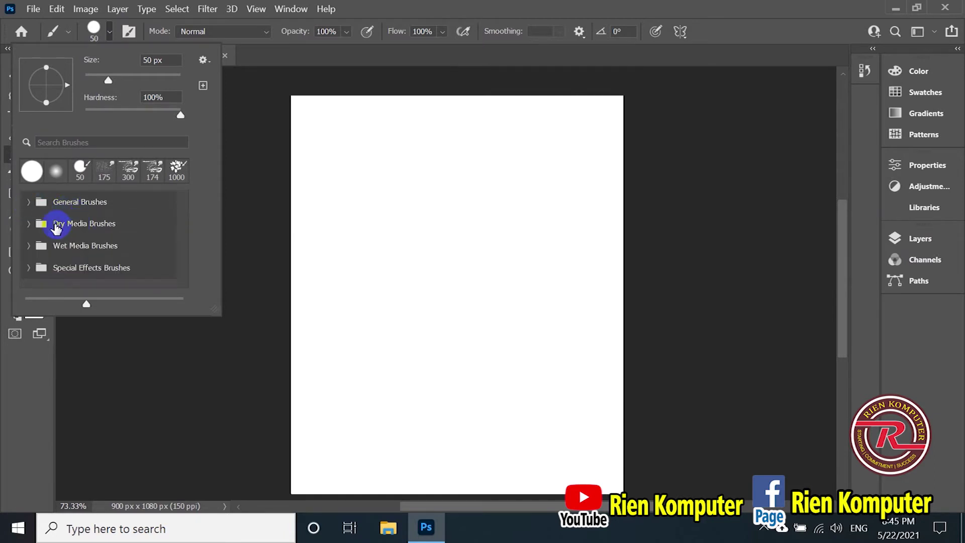
{"action": "left_click", "coordinate": [26, 221]}
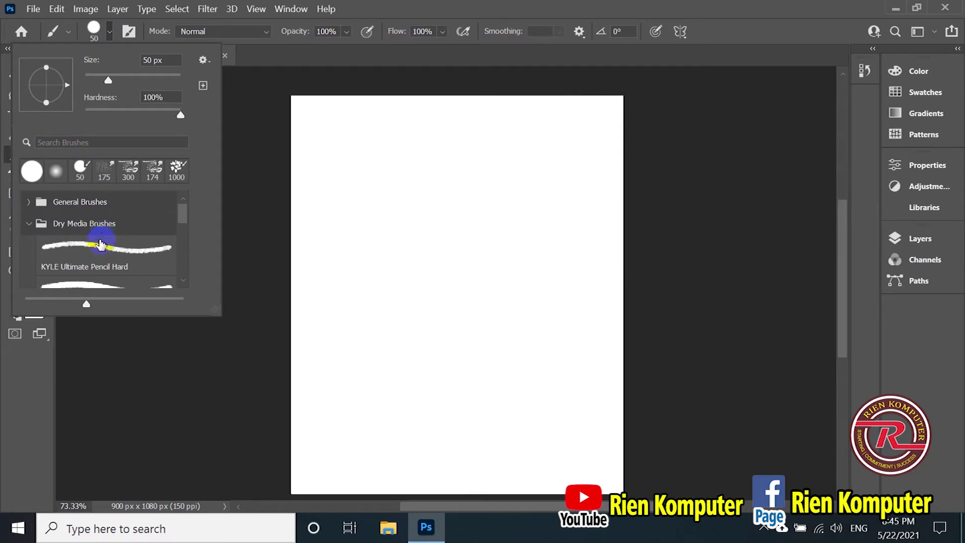
Step: Choose the KYLE Bonus Chunky Charcoal brush at 112 px
{"action": "scroll", "coordinate": [101, 245], "scroll_direction": "down", "scroll_amount": 1}
{"action": "scroll", "coordinate": [103, 249], "scroll_direction": "down", "scroll_amount": 1}
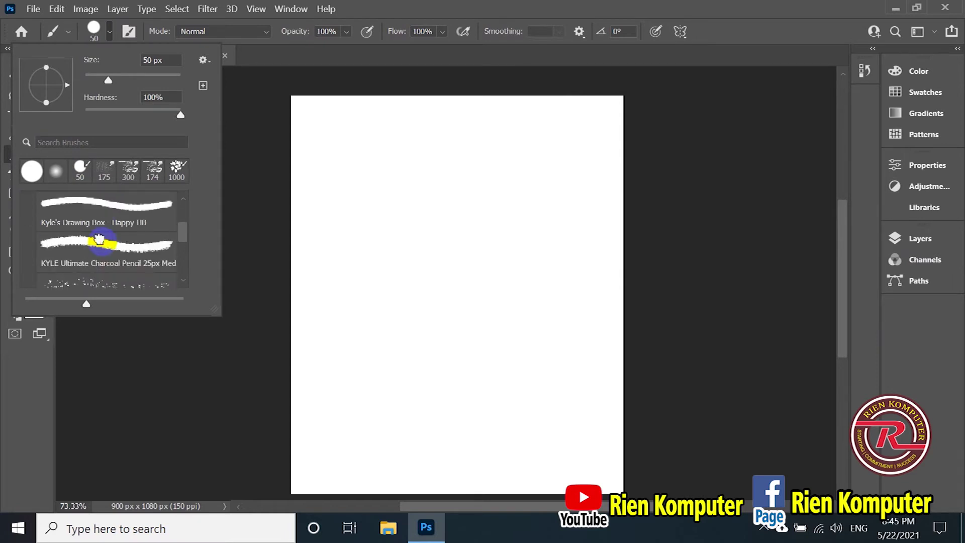
{"action": "left_click", "coordinate": [108, 251]}
{"action": "scroll", "coordinate": [112, 246], "scroll_direction": "down", "scroll_amount": 1}
{"action": "left_click", "coordinate": [103, 262]}
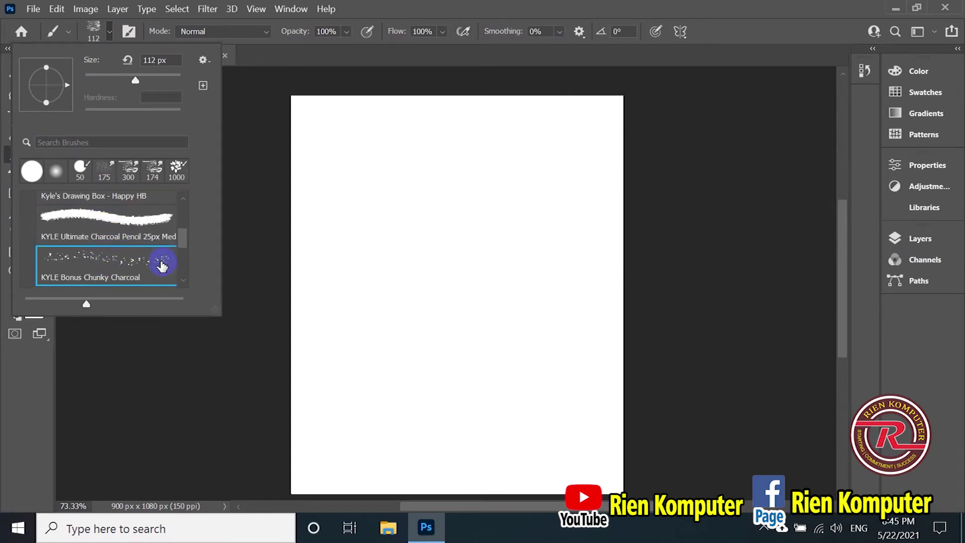
{"action": "left_click", "coordinate": [366, 254]}
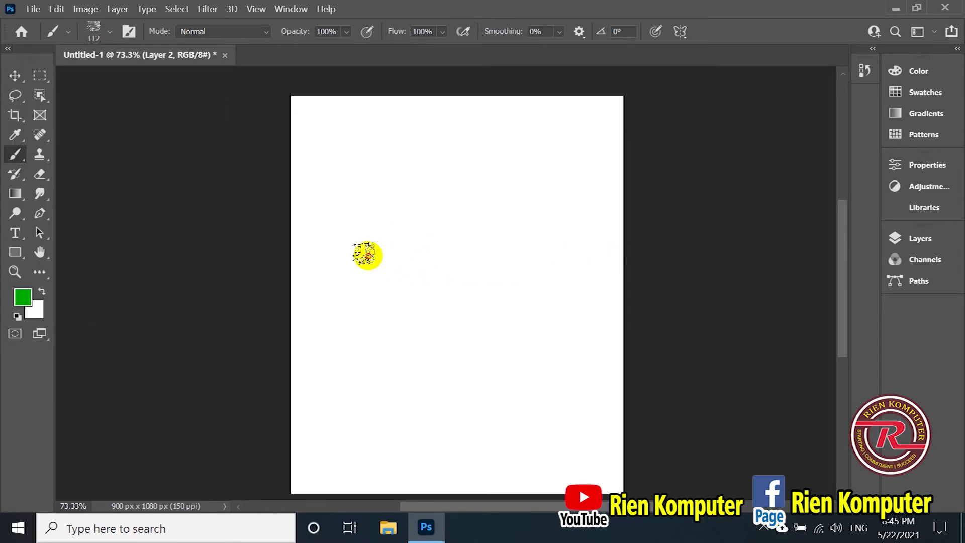
Step: Undo a green test stroke and set the foreground colour to red
{"action": "left_click_drag", "start_coordinate": [372, 256], "coordinate": [493, 255]}
{"action": "key", "text": "ctrl+z"}
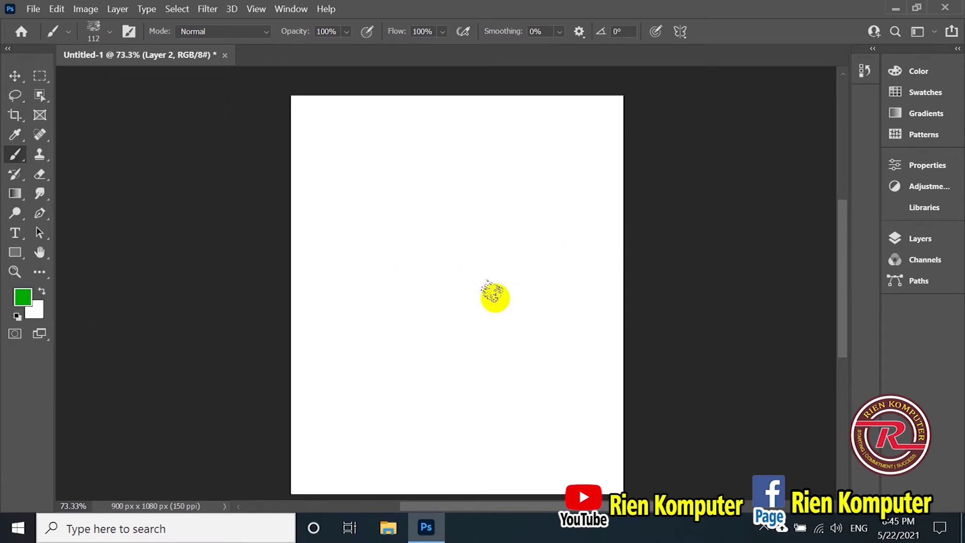
{"action": "left_click", "coordinate": [22, 297]}
{"action": "left_click_drag", "start_coordinate": [492, 133], "coordinate": [492, 92]}
{"action": "left_click", "coordinate": [473, 120]}
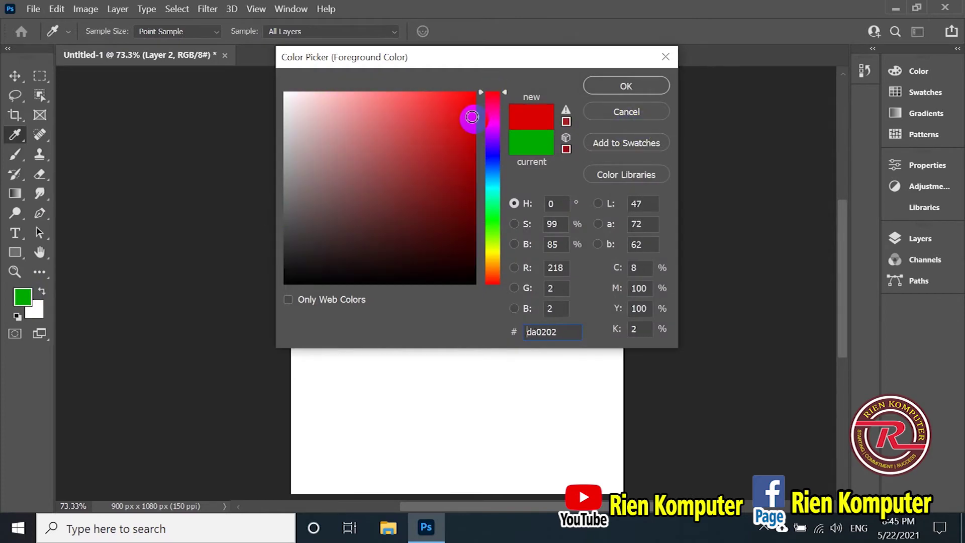
{"action": "left_click", "coordinate": [625, 86]}
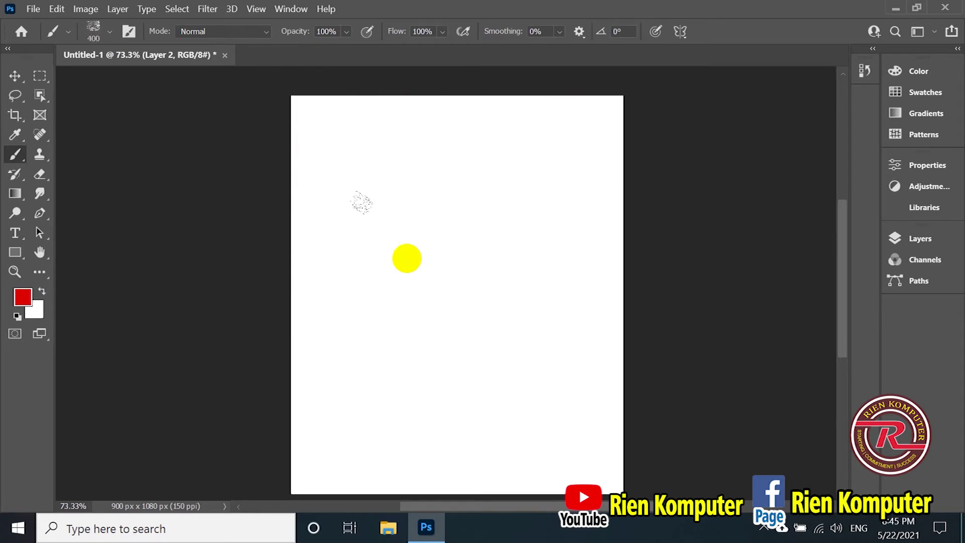
Step: Dab seven red charcoal splatters around the page's corners and middle
{"action": "left_click", "coordinate": [406, 258]}
{"action": "left_click", "coordinate": [416, 384]}
{"action": "left_click", "coordinate": [562, 397]}
{"action": "left_click", "coordinate": [569, 297]}
{"action": "left_click", "coordinate": [508, 166]}
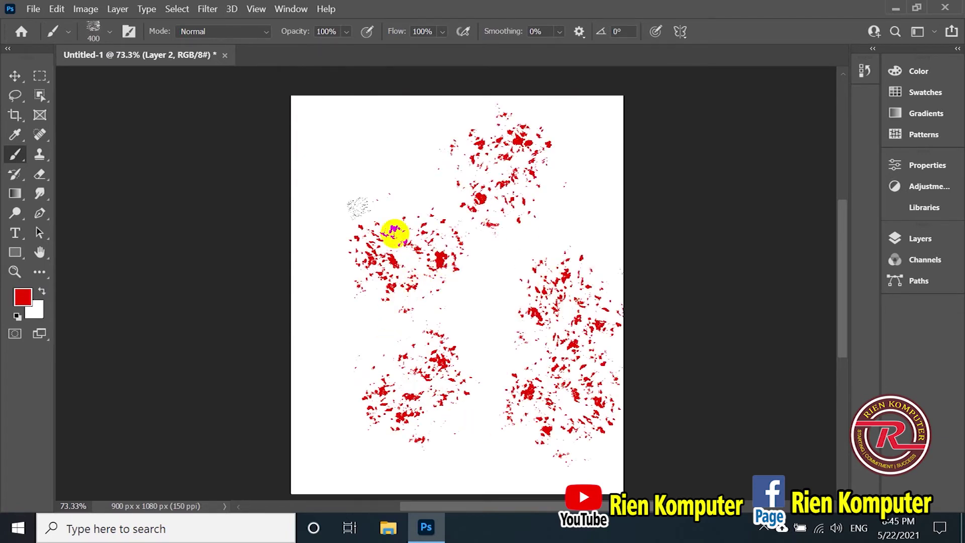
{"action": "left_click", "coordinate": [384, 157]}
{"action": "left_click", "coordinate": [453, 297]}
Step: Switch to black and paint black splatter across the lower middle and page edges
{"action": "left_click", "coordinate": [23, 296]}
{"action": "left_click_drag", "start_coordinate": [412, 218], "coordinate": [365, 298]}
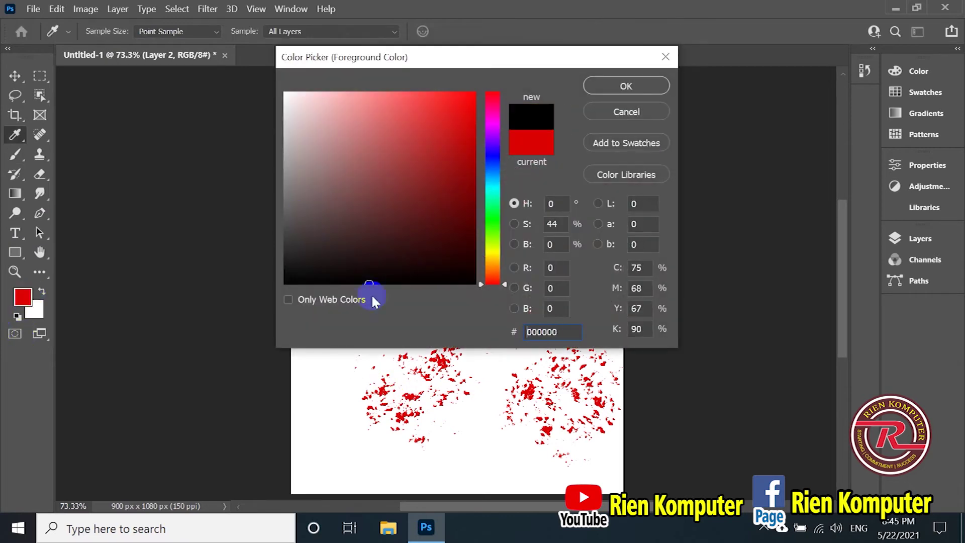
{"action": "left_click", "coordinate": [626, 86]}
{"action": "left_click_drag", "start_coordinate": [502, 362], "coordinate": [321, 362]}
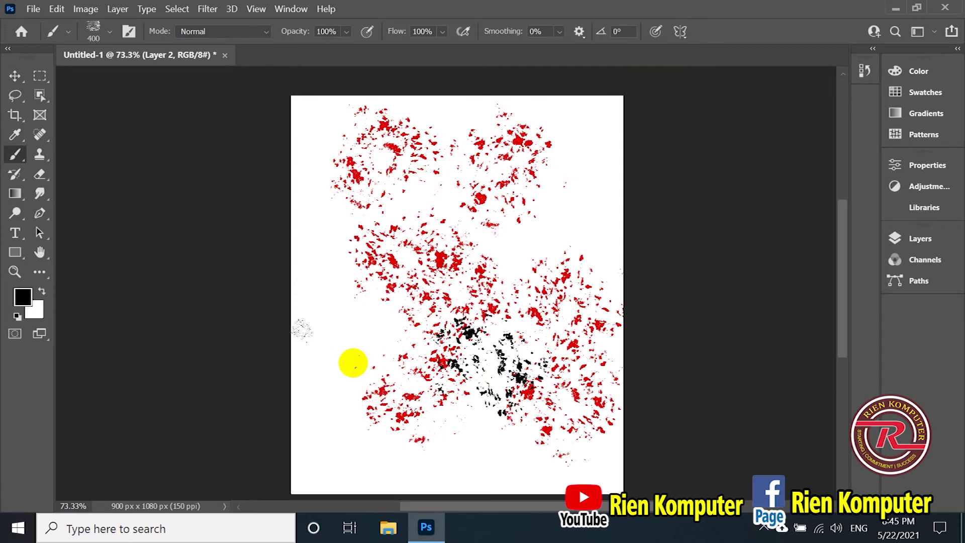
{"action": "mouse_move", "coordinate": [319, 233]}
{"action": "left_mouse_down"}
{"action": "mouse_move", "coordinate": [549, 250]}
{"action": "mouse_move", "coordinate": [584, 148]}
{"action": "mouse_move", "coordinate": [325, 168]}
{"action": "mouse_move", "coordinate": [431, 340]}
{"action": "mouse_move", "coordinate": [517, 263]}
{"action": "mouse_move", "coordinate": [441, 377]}
{"action": "mouse_move", "coordinate": [424, 441]}
{"action": "mouse_move", "coordinate": [338, 442]}
{"action": "mouse_move", "coordinate": [312, 464]}
{"action": "left_mouse_up"}
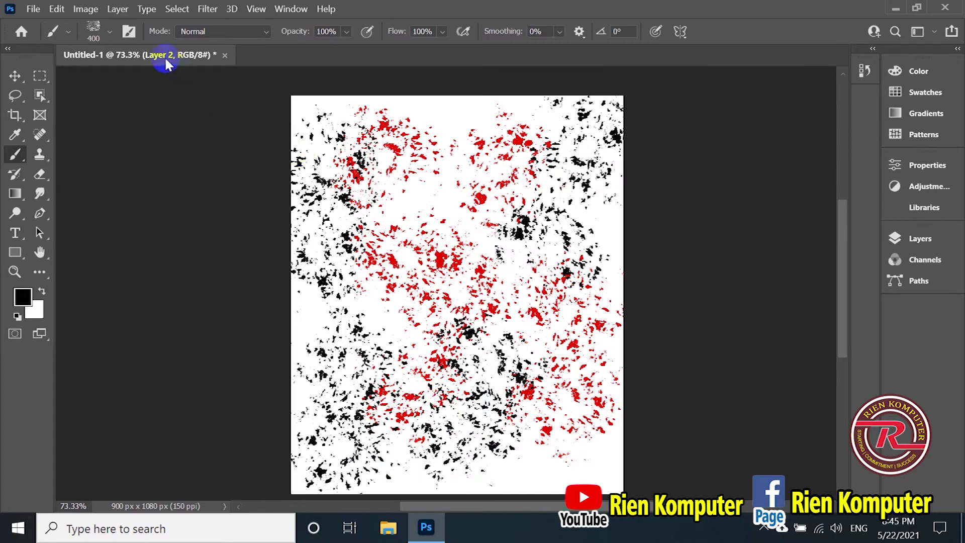
Step: Float the page window, minimize Photoshop and drag the baby image file toward it
{"action": "left_click_drag", "start_coordinate": [170, 64], "coordinate": [237, 107]}
{"action": "left_click", "coordinate": [896, 9]}
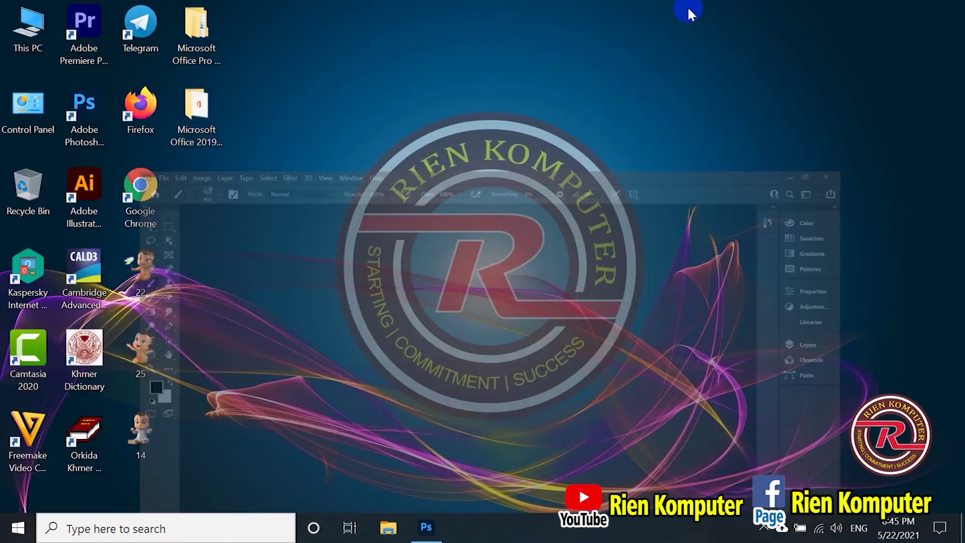
{"action": "left_click_drag", "start_coordinate": [148, 380], "coordinate": [581, 358]}
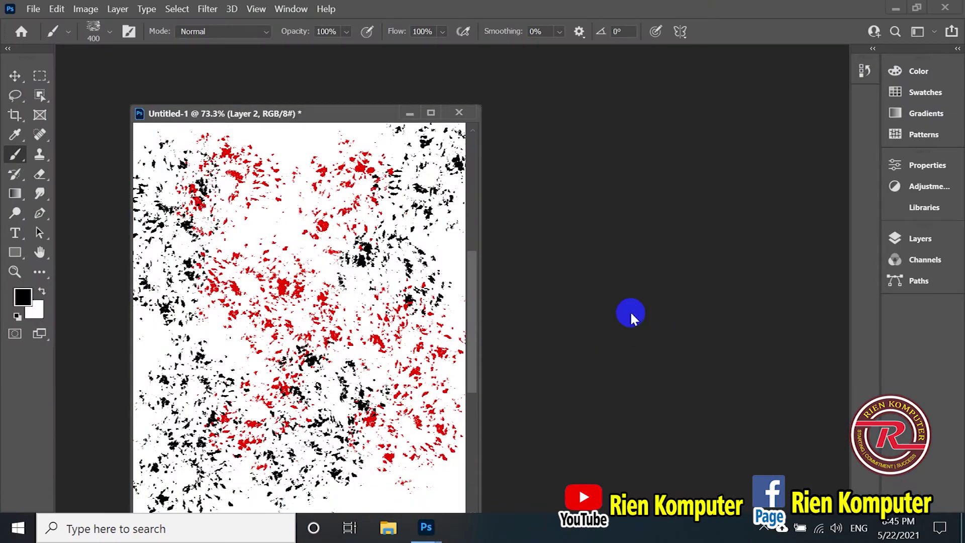
Step: Open 14.png, move its baby onto the splattered page as Layer 3, then close 14.png
{"action": "left_click_drag", "start_coordinate": [581, 358], "coordinate": [629, 311]}
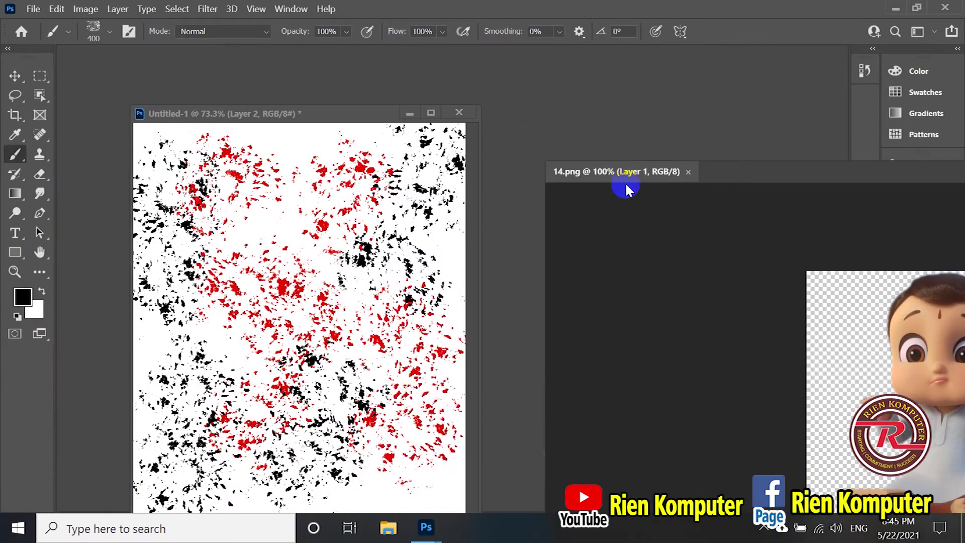
{"action": "left_click_drag", "start_coordinate": [136, 55], "coordinate": [626, 176]}
{"action": "left_click", "coordinate": [15, 76]}
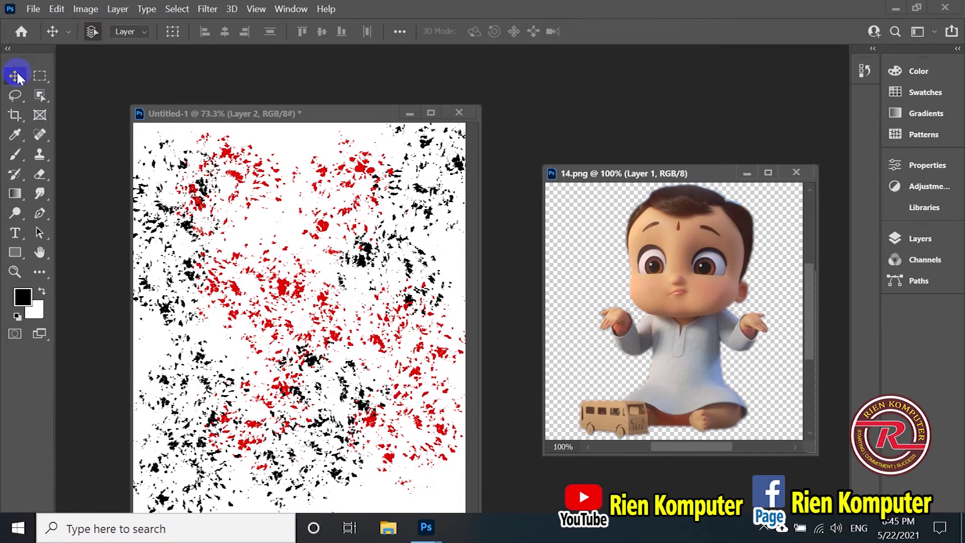
{"action": "left_click_drag", "start_coordinate": [686, 287], "coordinate": [307, 310]}
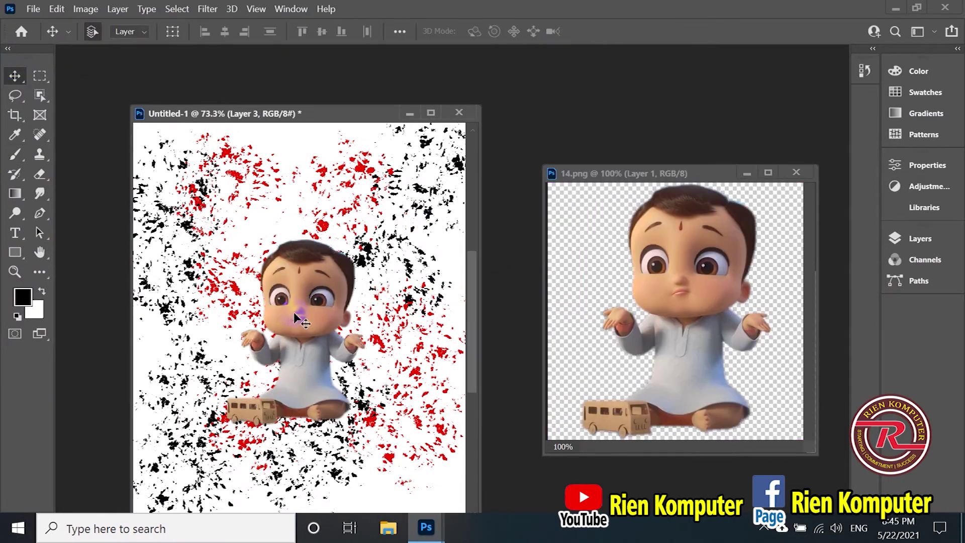
{"action": "left_click", "coordinate": [796, 173]}
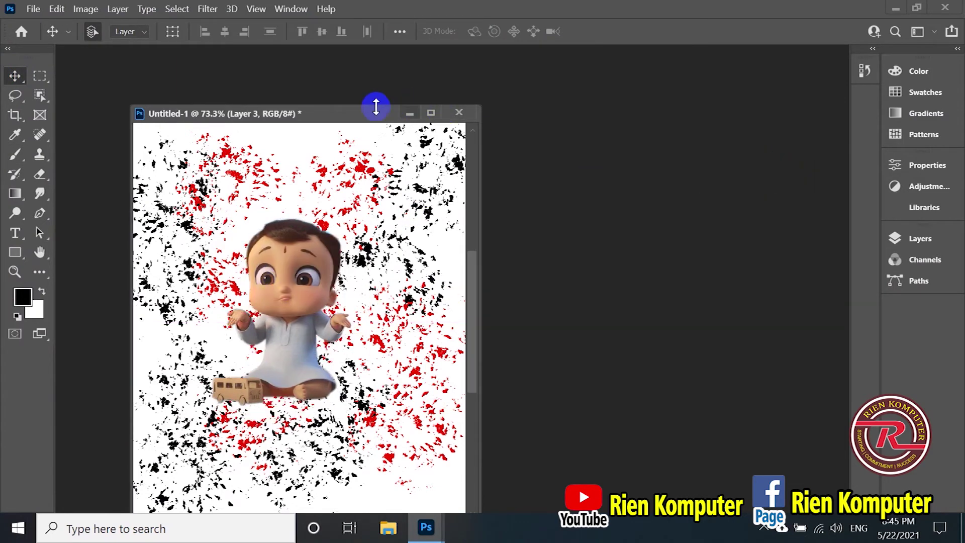
{"action": "left_click_drag", "start_coordinate": [372, 103], "coordinate": [405, 53]}
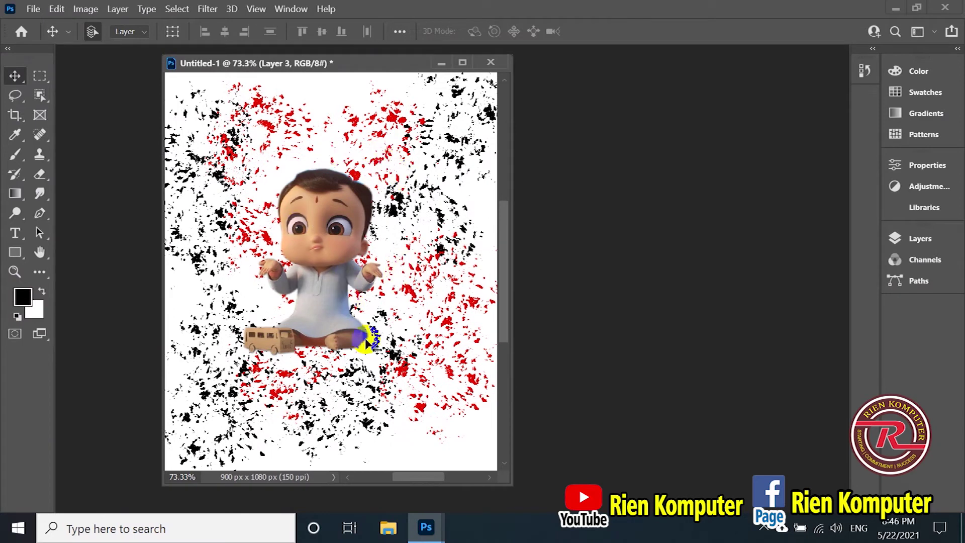
{"action": "left_click", "coordinate": [930, 239]}
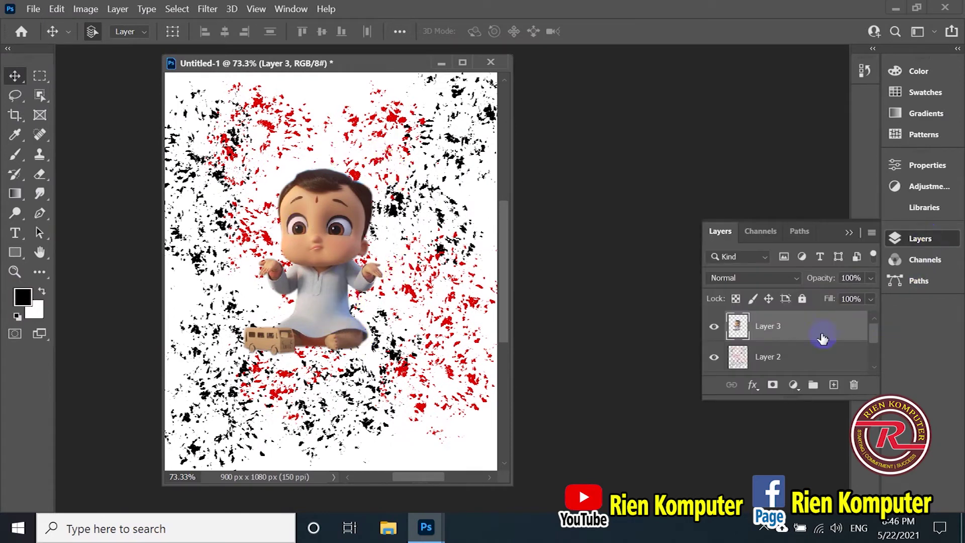
Step: Hide Layer 3 and Layer 2, then add a new empty Layer 4
{"action": "left_click", "coordinate": [713, 328]}
{"action": "left_click", "coordinate": [714, 356]}
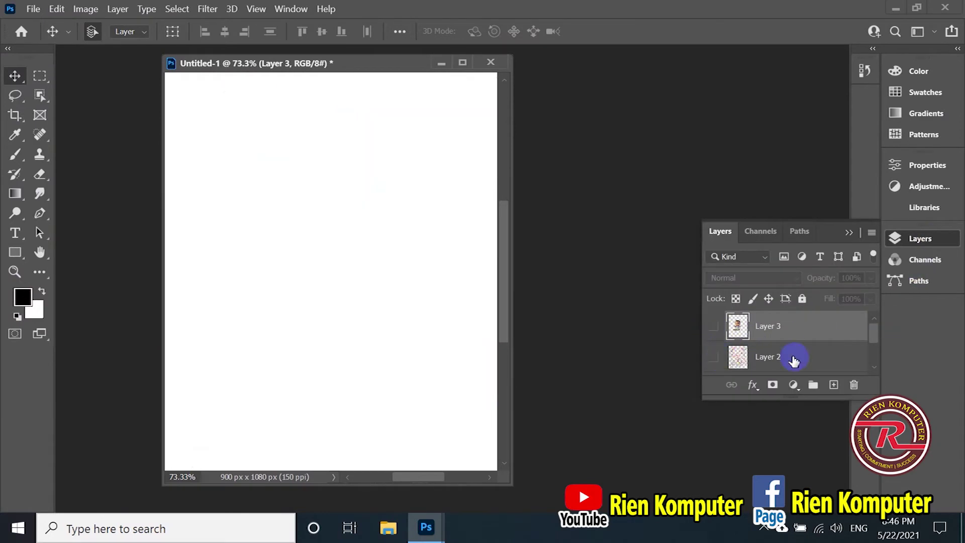
{"action": "left_click", "coordinate": [833, 385]}
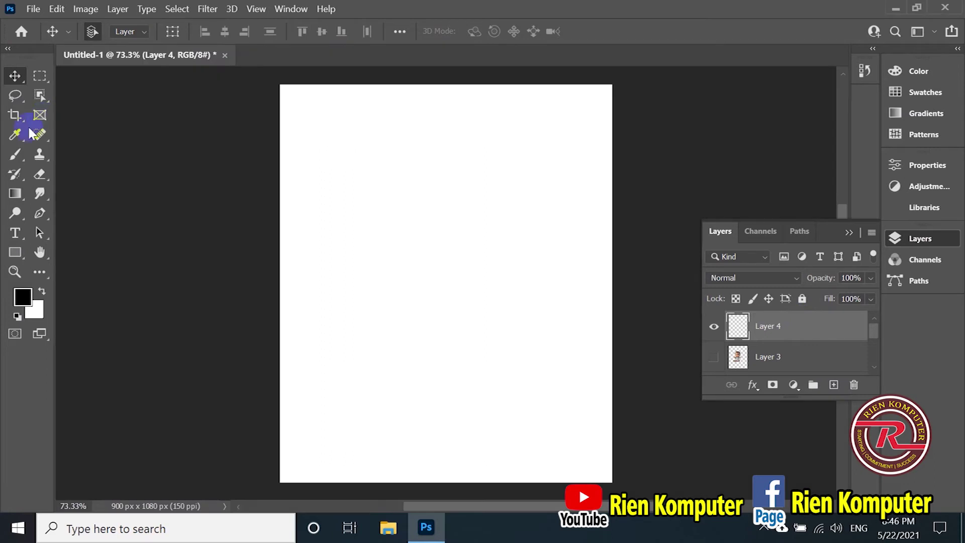
{"action": "left_click", "coordinate": [15, 156]}
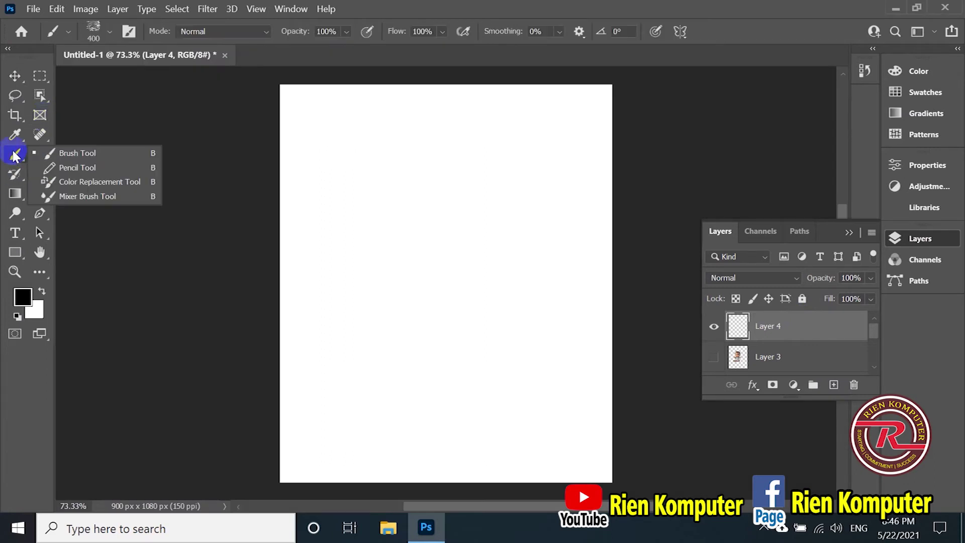
Step: Browse the Dry Media and Wet Media brush folders in the brush preset list
{"action": "left_click", "coordinate": [83, 153]}
{"action": "left_click", "coordinate": [109, 32]}
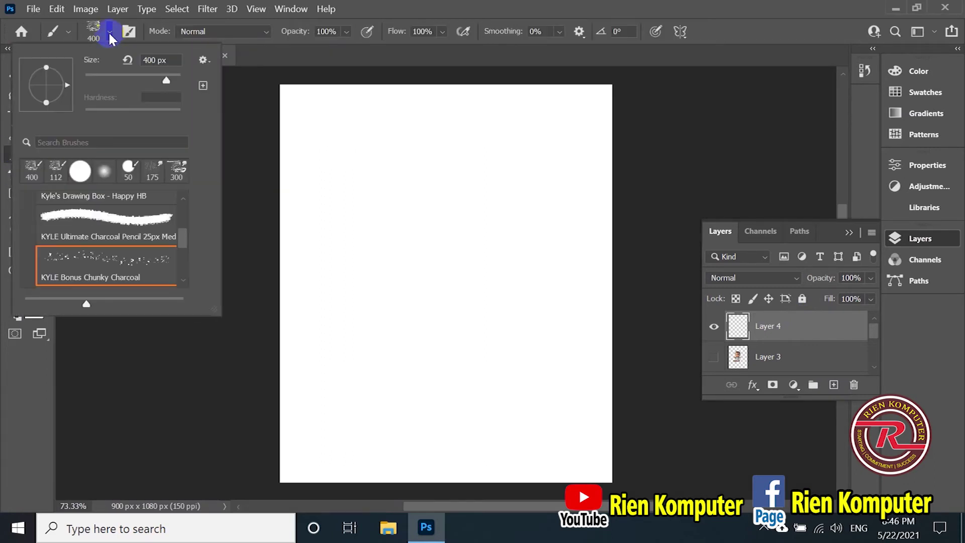
{"action": "scroll", "coordinate": [106, 226], "scroll_direction": "down", "scroll_amount": 1}
{"action": "scroll", "coordinate": [106, 228], "scroll_direction": "down", "scroll_amount": 1}
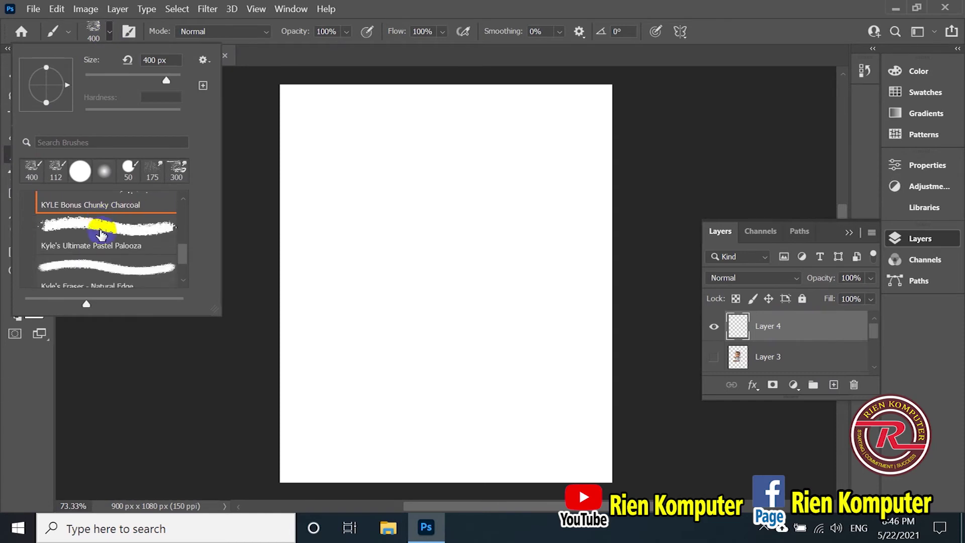
{"action": "scroll", "coordinate": [116, 221], "scroll_direction": "down", "scroll_amount": 2}
{"action": "scroll", "coordinate": [53, 222], "scroll_direction": "up", "scroll_amount": 1}
{"action": "scroll", "coordinate": [47, 222], "scroll_direction": "up", "scroll_amount": 1}
{"action": "scroll", "coordinate": [43, 221], "scroll_direction": "up", "scroll_amount": 1}
{"action": "scroll", "coordinate": [36, 219], "scroll_direction": "up", "scroll_amount": 1}
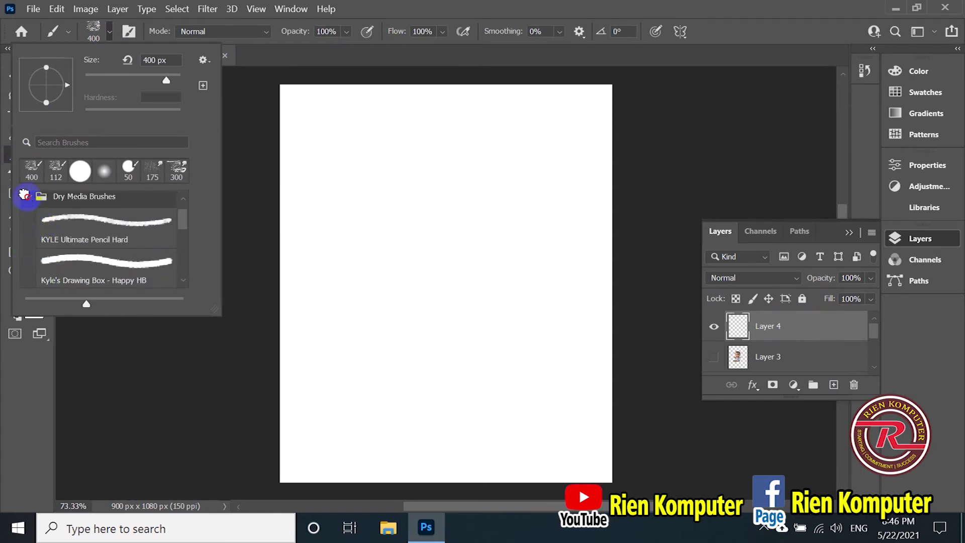
{"action": "left_click", "coordinate": [25, 196]}
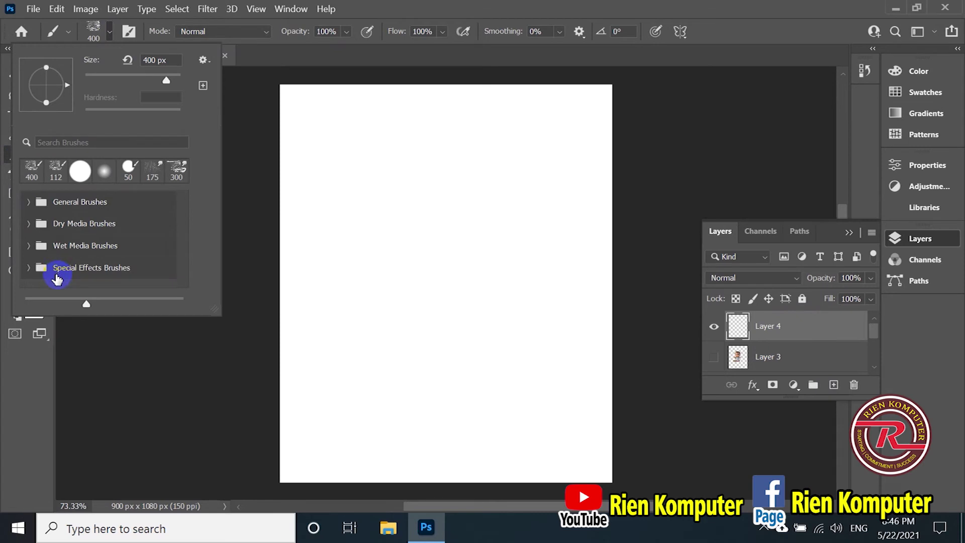
{"action": "left_click", "coordinate": [28, 246]}
{"action": "scroll", "coordinate": [95, 258], "scroll_direction": "down", "scroll_amount": 1}
{"action": "scroll", "coordinate": [90, 258], "scroll_direction": "down", "scroll_amount": 1}
{"action": "scroll", "coordinate": [86, 259], "scroll_direction": "down", "scroll_amount": 2}
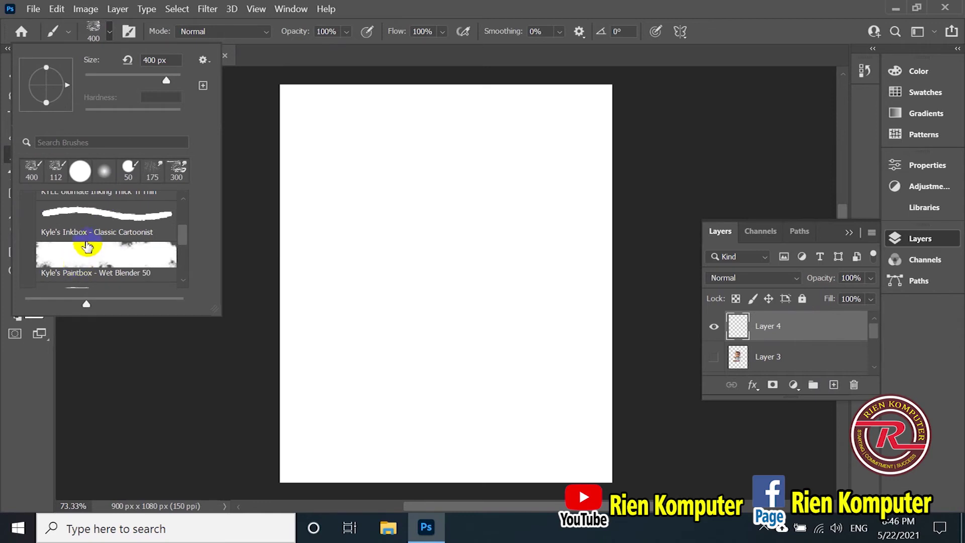
{"action": "scroll", "coordinate": [86, 243], "scroll_direction": "down", "scroll_amount": 1}
{"action": "scroll", "coordinate": [112, 244], "scroll_direction": "down", "scroll_amount": 1}
{"action": "scroll", "coordinate": [112, 244], "scroll_direction": "down", "scroll_amount": 1}
{"action": "scroll", "coordinate": [112, 243], "scroll_direction": "down", "scroll_amount": 1}
{"action": "scroll", "coordinate": [111, 246], "scroll_direction": "up", "scroll_amount": 1}
{"action": "scroll", "coordinate": [91, 249], "scroll_direction": "up", "scroll_amount": 2}
{"action": "scroll", "coordinate": [68, 251], "scroll_direction": "up", "scroll_amount": 5}
{"action": "left_click", "coordinate": [29, 246]}
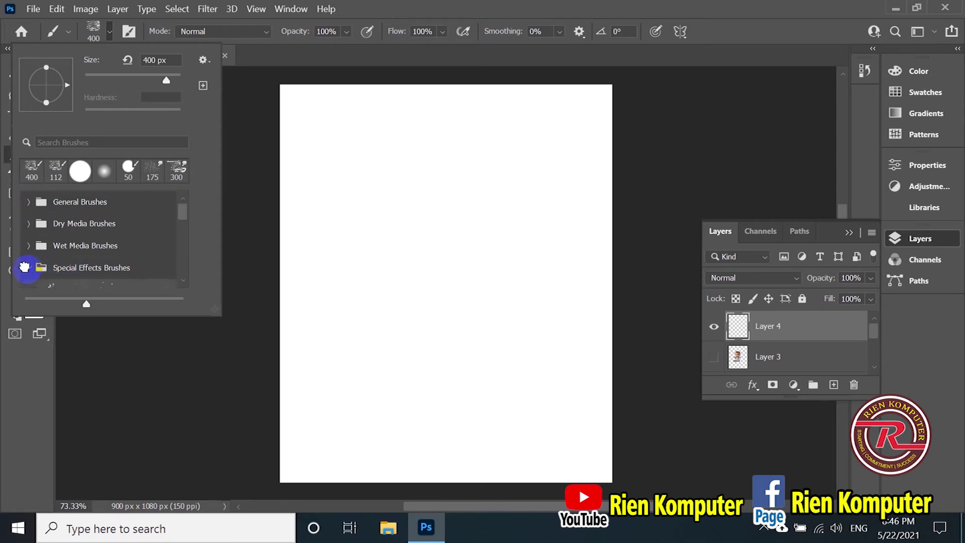
Step: Choose KYLE Bonus Chunky Charcoal at 112 px from Dry Media Brushes
{"action": "scroll", "coordinate": [117, 262], "scroll_direction": "down", "scroll_amount": 1}
{"action": "scroll", "coordinate": [118, 263], "scroll_direction": "down", "scroll_amount": 2}
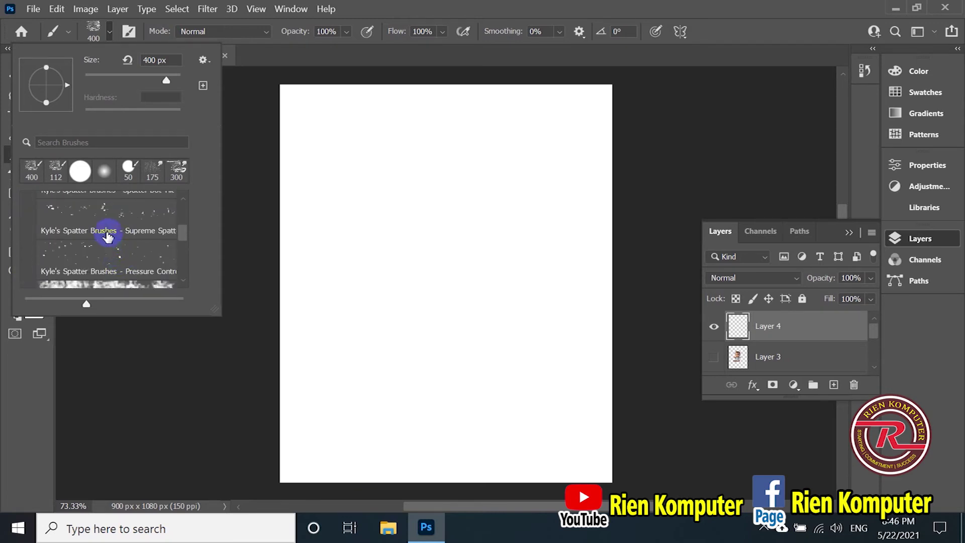
{"action": "scroll", "coordinate": [110, 236], "scroll_direction": "down", "scroll_amount": 1}
{"action": "scroll", "coordinate": [111, 239], "scroll_direction": "down", "scroll_amount": 1}
{"action": "scroll", "coordinate": [111, 246], "scroll_direction": "down", "scroll_amount": 2}
{"action": "scroll", "coordinate": [110, 249], "scroll_direction": "down", "scroll_amount": 1}
{"action": "scroll", "coordinate": [110, 250], "scroll_direction": "down", "scroll_amount": 1}
{"action": "scroll", "coordinate": [110, 250], "scroll_direction": "up", "scroll_amount": 3}
{"action": "scroll", "coordinate": [109, 250], "scroll_direction": "up", "scroll_amount": 2}
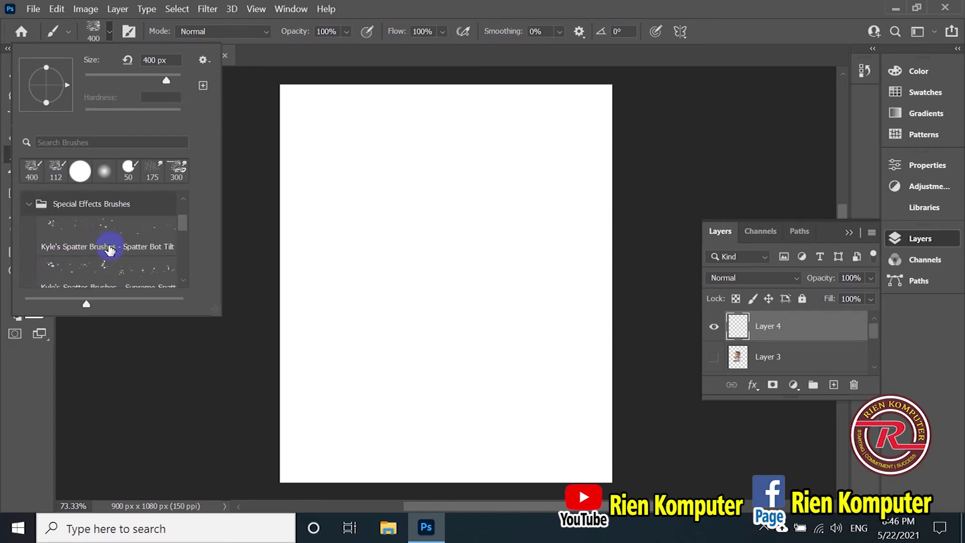
{"action": "scroll", "coordinate": [109, 249], "scroll_direction": "up", "scroll_amount": 3}
{"action": "scroll", "coordinate": [108, 249], "scroll_direction": "down", "scroll_amount": 3}
{"action": "scroll", "coordinate": [103, 245], "scroll_direction": "up", "scroll_amount": 3}
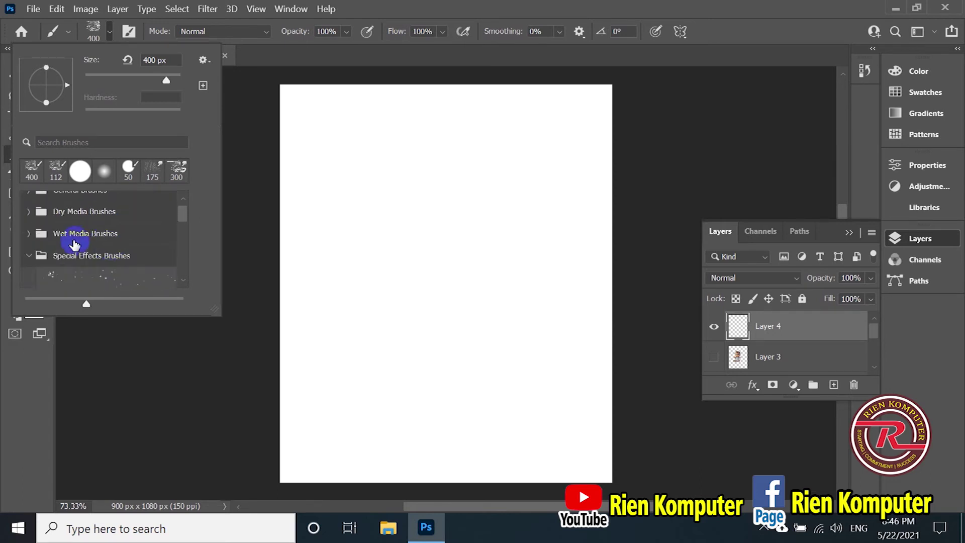
{"action": "scroll", "coordinate": [80, 242], "scroll_direction": "up", "scroll_amount": 1}
{"action": "scroll", "coordinate": [60, 238], "scroll_direction": "down", "scroll_amount": 2}
{"action": "scroll", "coordinate": [60, 239], "scroll_direction": "up", "scroll_amount": 1}
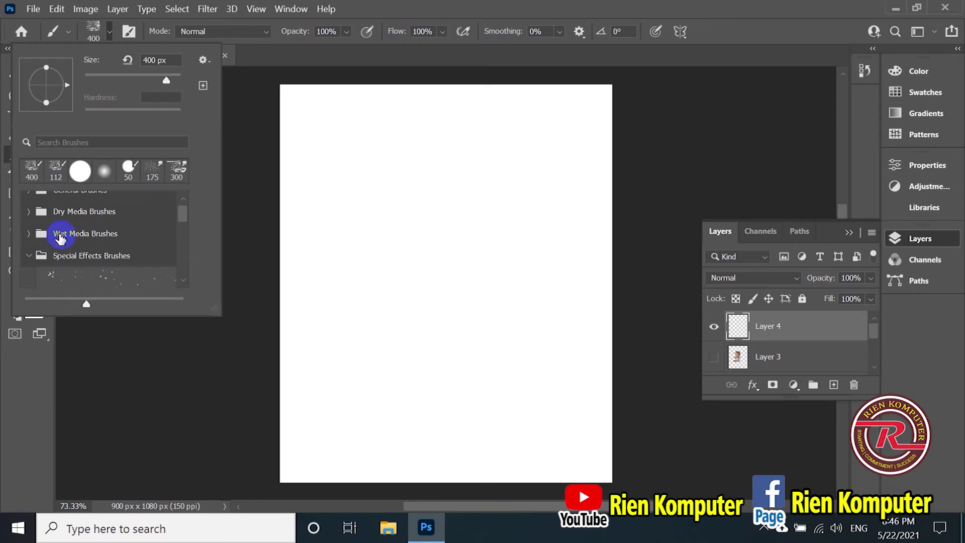
{"action": "left_click", "coordinate": [25, 236]}
{"action": "scroll", "coordinate": [108, 243], "scroll_direction": "down", "scroll_amount": 2}
{"action": "scroll", "coordinate": [90, 247], "scroll_direction": "down", "scroll_amount": 2}
{"action": "scroll", "coordinate": [88, 246], "scroll_direction": "down", "scroll_amount": 2}
{"action": "scroll", "coordinate": [88, 246], "scroll_direction": "up", "scroll_amount": 3}
{"action": "scroll", "coordinate": [45, 236], "scroll_direction": "up", "scroll_amount": 2}
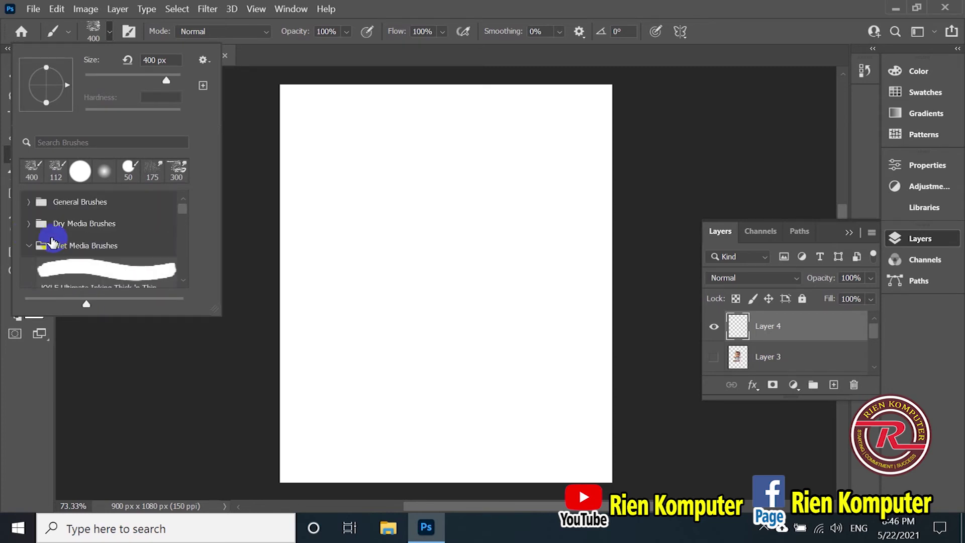
{"action": "left_click", "coordinate": [28, 224]}
{"action": "scroll", "coordinate": [125, 245], "scroll_direction": "down", "scroll_amount": 2}
{"action": "scroll", "coordinate": [128, 248], "scroll_direction": "down", "scroll_amount": 2}
{"action": "scroll", "coordinate": [116, 236], "scroll_direction": "down", "scroll_amount": 2}
{"action": "left_click", "coordinate": [77, 211]}
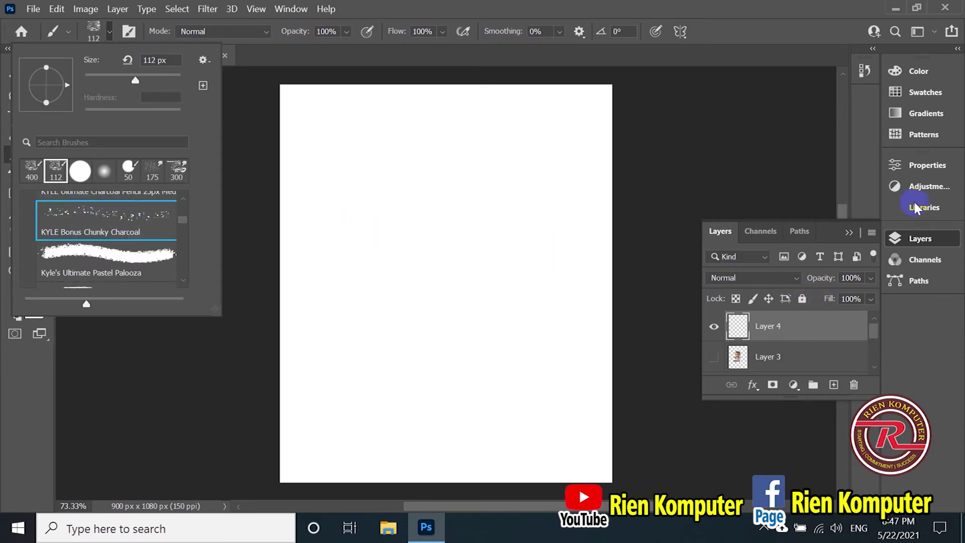
{"action": "left_click", "coordinate": [104, 37]}
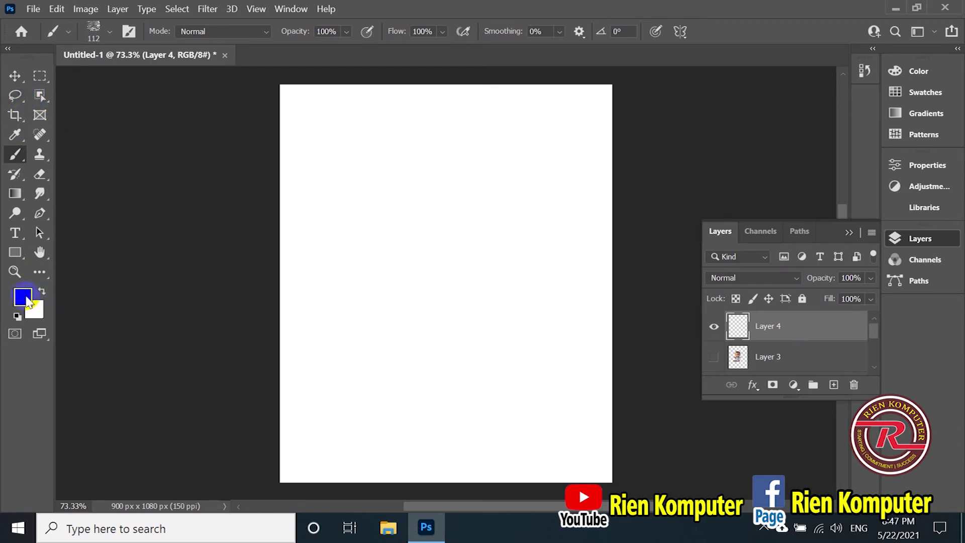
Step: Set the foreground colour to magenta c703bb and paint speckles across the page
{"action": "left_click", "coordinate": [23, 298]}
{"action": "left_click", "coordinate": [492, 120]}
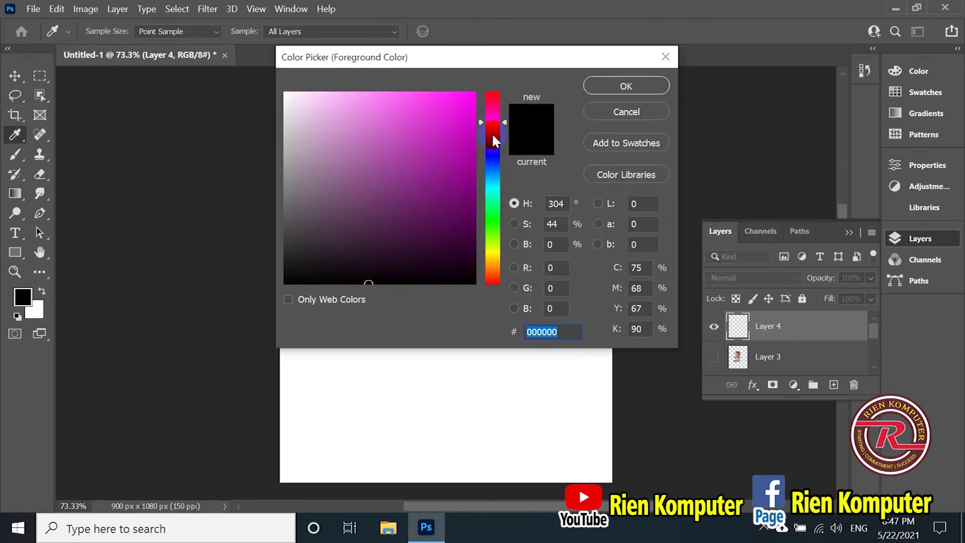
{"action": "left_click_drag", "start_coordinate": [459, 134], "coordinate": [473, 134]}
{"action": "left_click", "coordinate": [629, 86]}
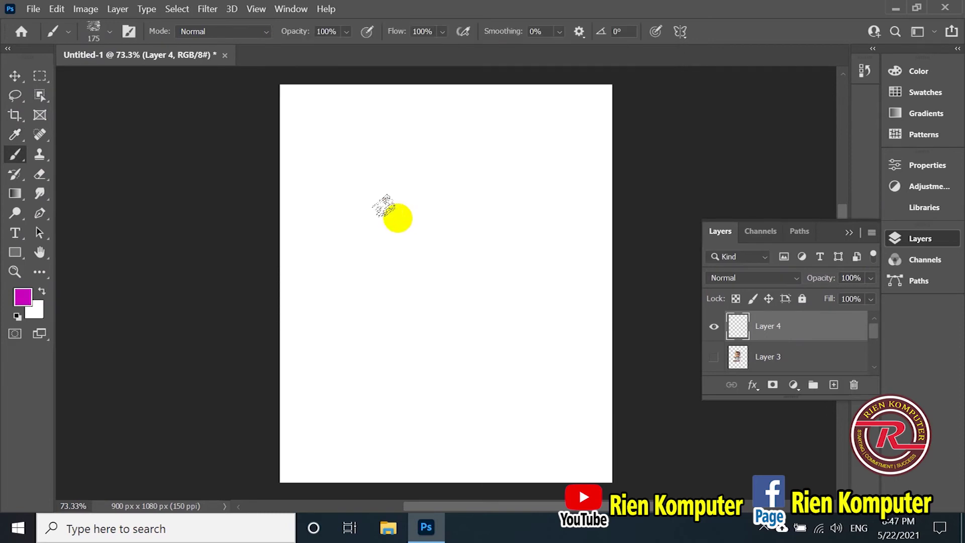
{"action": "left_click_drag", "start_coordinate": [397, 217], "coordinate": [457, 323]}
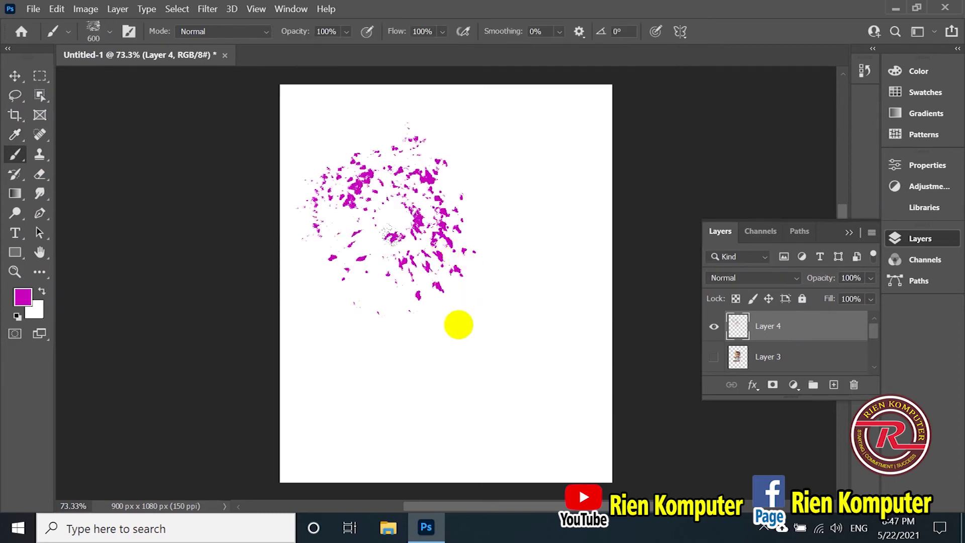
{"action": "mouse_move", "coordinate": [383, 383]}
{"action": "left_mouse_down"}
{"action": "mouse_move", "coordinate": [521, 414]}
{"action": "mouse_move", "coordinate": [570, 177]}
{"action": "mouse_move", "coordinate": [513, 146]}
{"action": "mouse_move", "coordinate": [318, 172]}
{"action": "mouse_move", "coordinate": [287, 366]}
{"action": "mouse_move", "coordinate": [309, 441]}
{"action": "left_mouse_up"}
Step: Switch the foreground to black 000000 and dab black speckle clusters around the page
{"action": "left_click", "coordinate": [23, 298]}
{"action": "left_click_drag", "start_coordinate": [505, 186], "coordinate": [492, 141]}
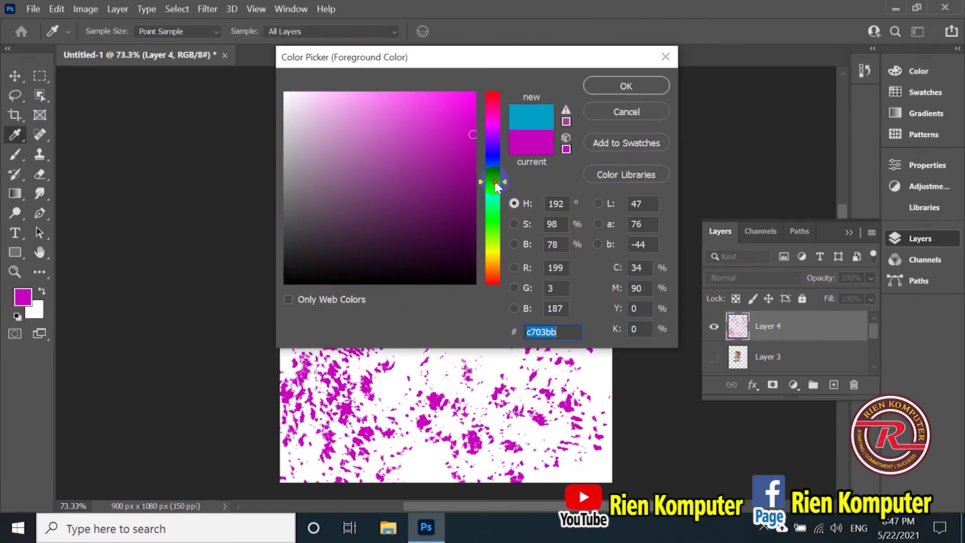
{"action": "left_click_drag", "start_coordinate": [343, 245], "coordinate": [282, 265]}
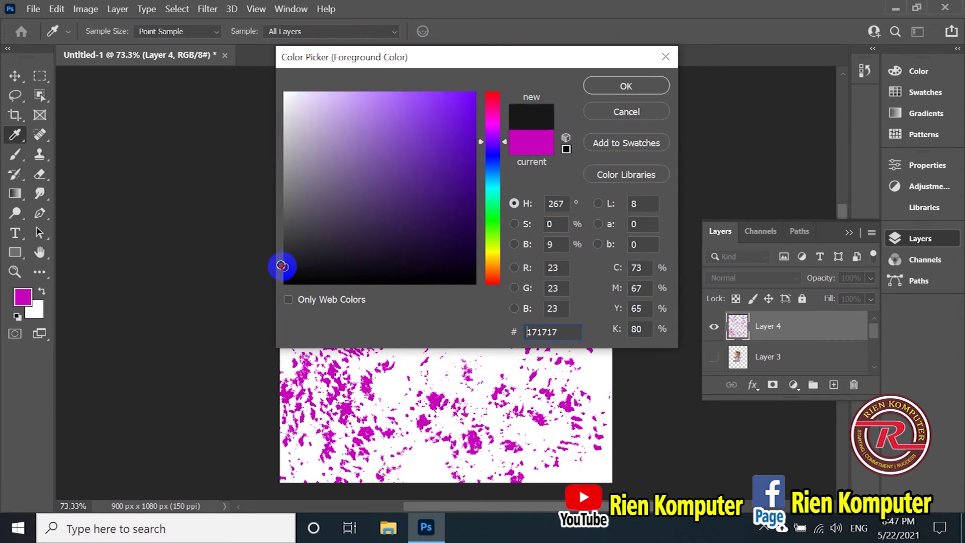
{"action": "left_click_drag", "start_coordinate": [349, 134], "coordinate": [280, 243]}
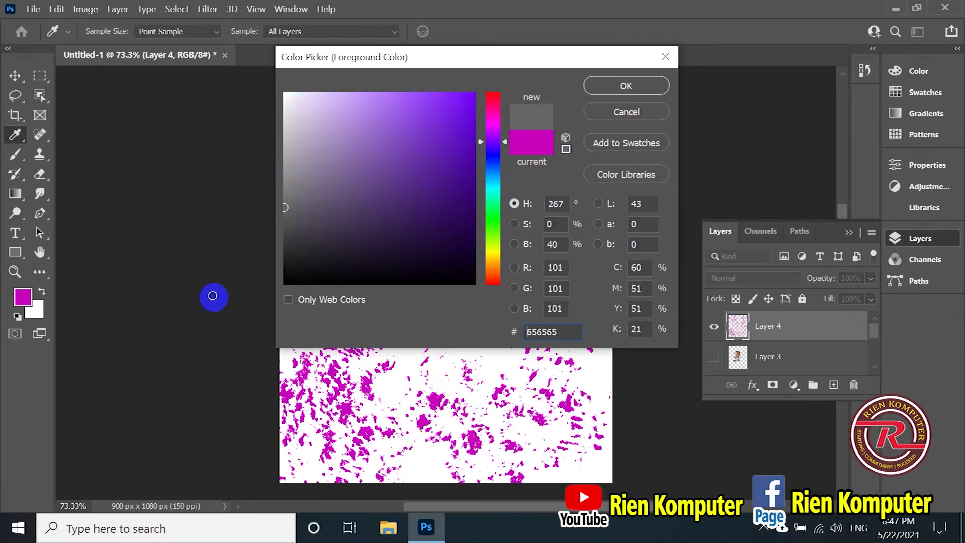
{"action": "left_click", "coordinate": [626, 86]}
{"action": "key", "text": "b"}
{"action": "left_click", "coordinate": [405, 298]}
{"action": "left_click", "coordinate": [449, 151]}
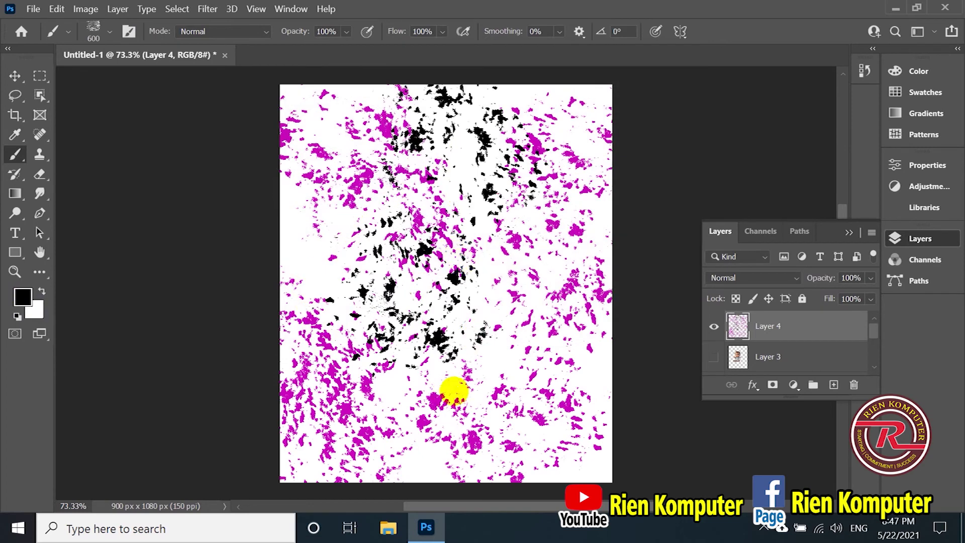
{"action": "left_click", "coordinate": [453, 387]}
{"action": "left_click", "coordinate": [315, 224]}
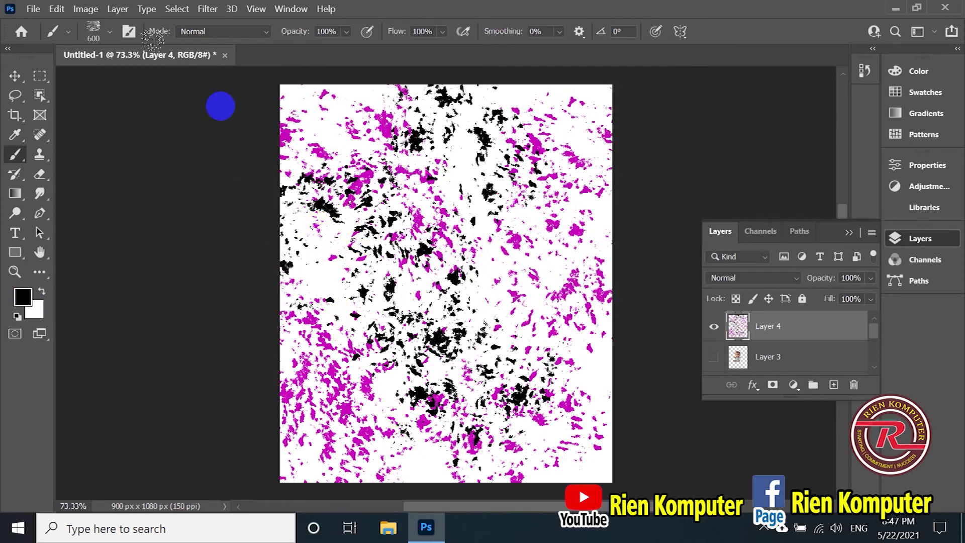
{"action": "left_click", "coordinate": [110, 33]}
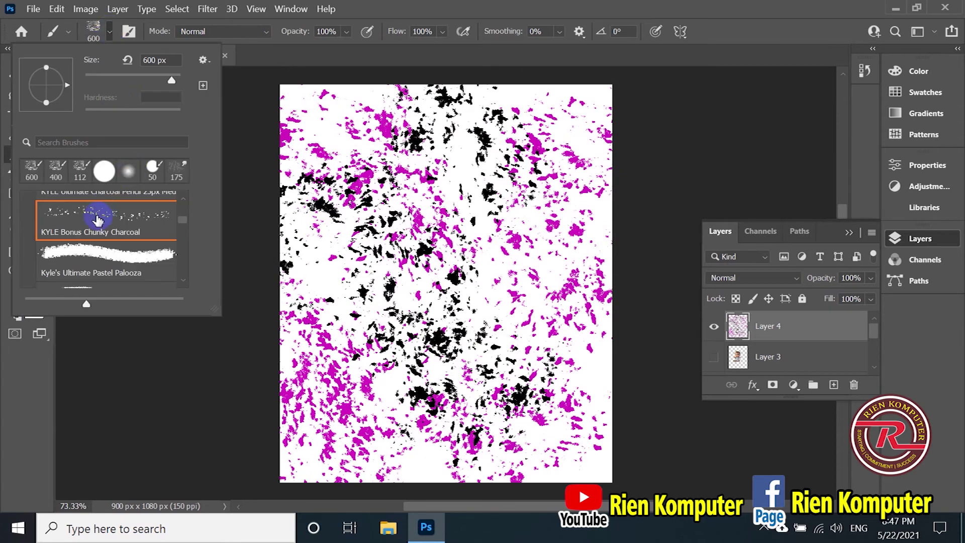
Step: Scatter grey dots across the page with Kyle's Spatter Bot Tilt brush at 284 px
{"action": "scroll", "coordinate": [97, 219], "scroll_direction": "down", "scroll_amount": 3}
{"action": "scroll", "coordinate": [55, 216], "scroll_direction": "down", "scroll_amount": 3}
{"action": "scroll", "coordinate": [55, 226], "scroll_direction": "down", "scroll_amount": 3}
{"action": "scroll", "coordinate": [62, 252], "scroll_direction": "down", "scroll_amount": 3}
{"action": "scroll", "coordinate": [62, 251], "scroll_direction": "down", "scroll_amount": 1}
{"action": "scroll", "coordinate": [62, 251], "scroll_direction": "up", "scroll_amount": 2}
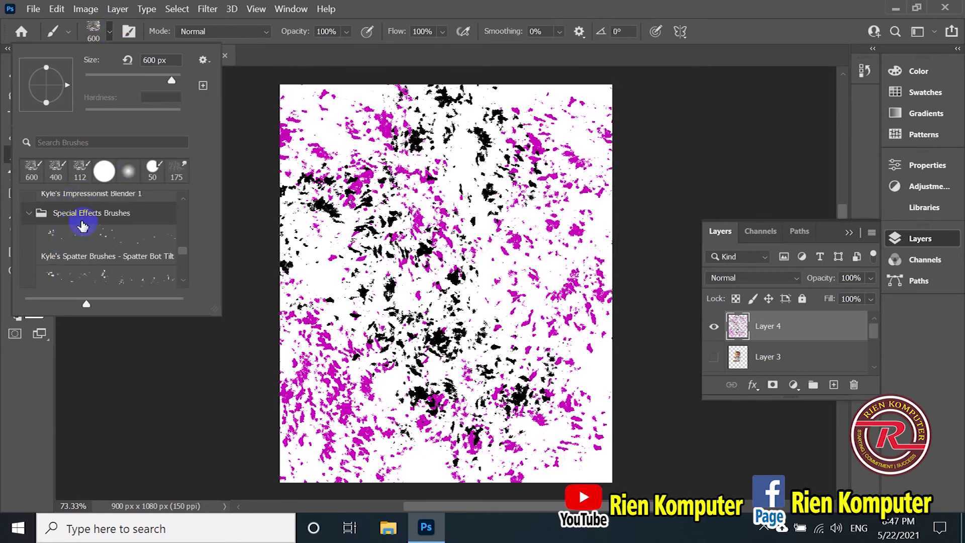
{"action": "scroll", "coordinate": [111, 245], "scroll_direction": "down", "scroll_amount": 2}
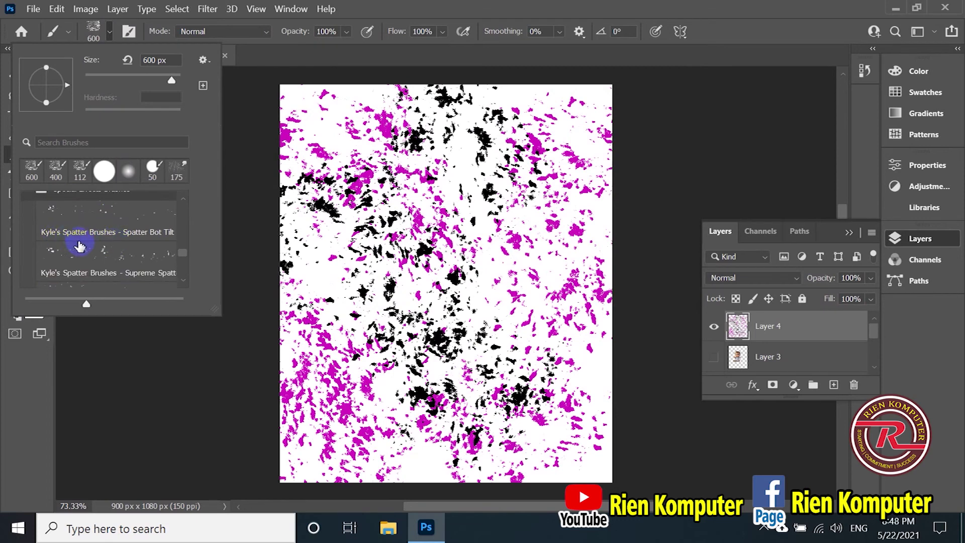
{"action": "scroll", "coordinate": [76, 221], "scroll_direction": "up", "scroll_amount": 1}
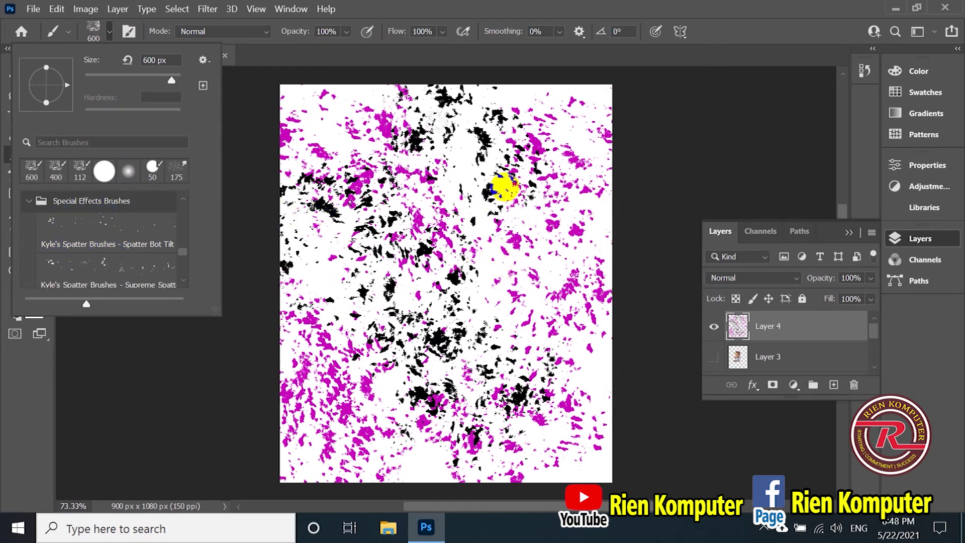
{"action": "left_click", "coordinate": [154, 229]}
{"action": "scroll", "coordinate": [94, 253], "scroll_direction": "up", "scroll_amount": 1}
{"action": "left_click", "coordinate": [94, 236]}
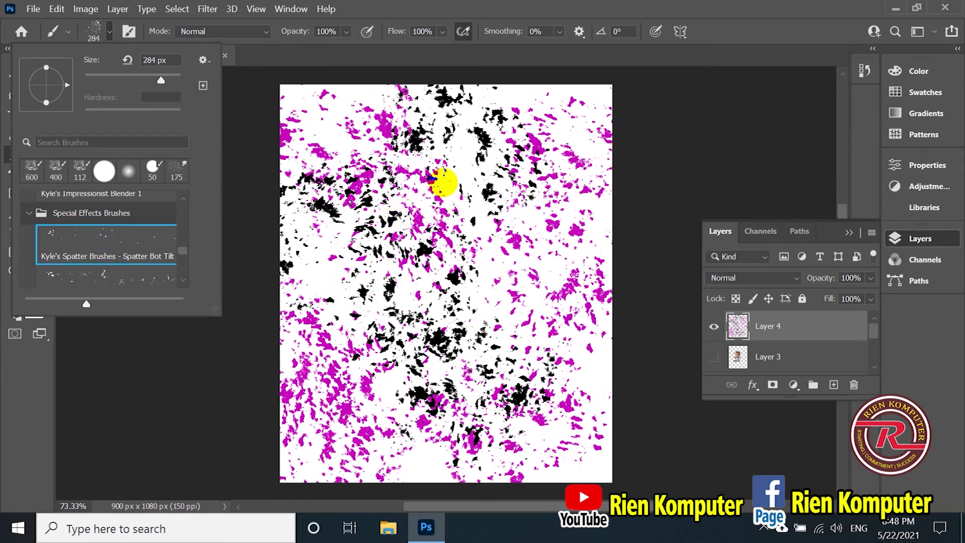
{"action": "key", "text": "Return"}
{"action": "mouse_move", "coordinate": [347, 271]}
{"action": "left_mouse_down"}
{"action": "mouse_move", "coordinate": [377, 319]}
{"action": "mouse_move", "coordinate": [508, 274]}
{"action": "mouse_move", "coordinate": [557, 372]}
{"action": "mouse_move", "coordinate": [498, 306]}
{"action": "mouse_move", "coordinate": [308, 258]}
{"action": "mouse_move", "coordinate": [345, 183]}
{"action": "left_mouse_up"}
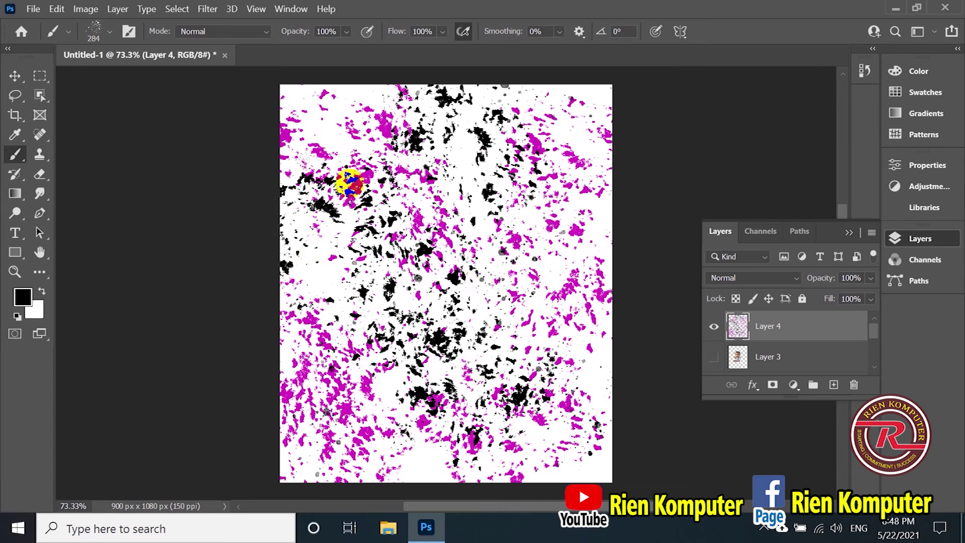
Step: Set the foreground painting colour to cyan in the Color Picker
{"action": "left_click", "coordinate": [22, 298]}
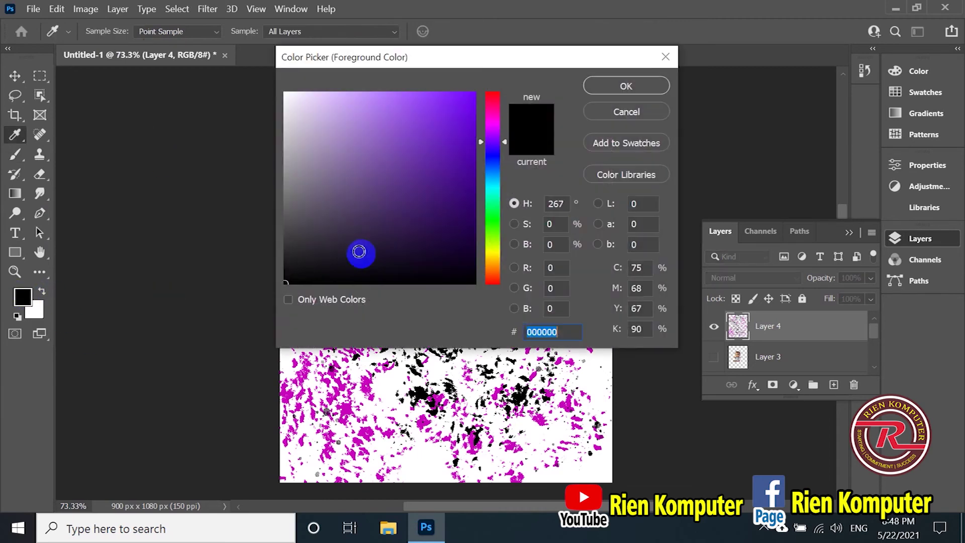
{"action": "left_click", "coordinate": [494, 205]}
{"action": "left_click_drag", "start_coordinate": [494, 223], "coordinate": [494, 186]}
{"action": "left_click", "coordinate": [476, 142]}
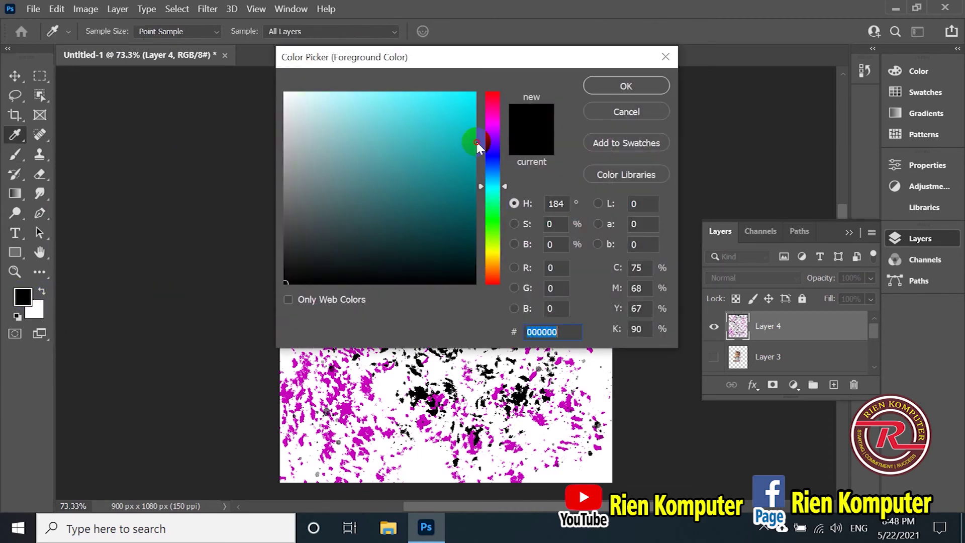
{"action": "left_click", "coordinate": [626, 86]}
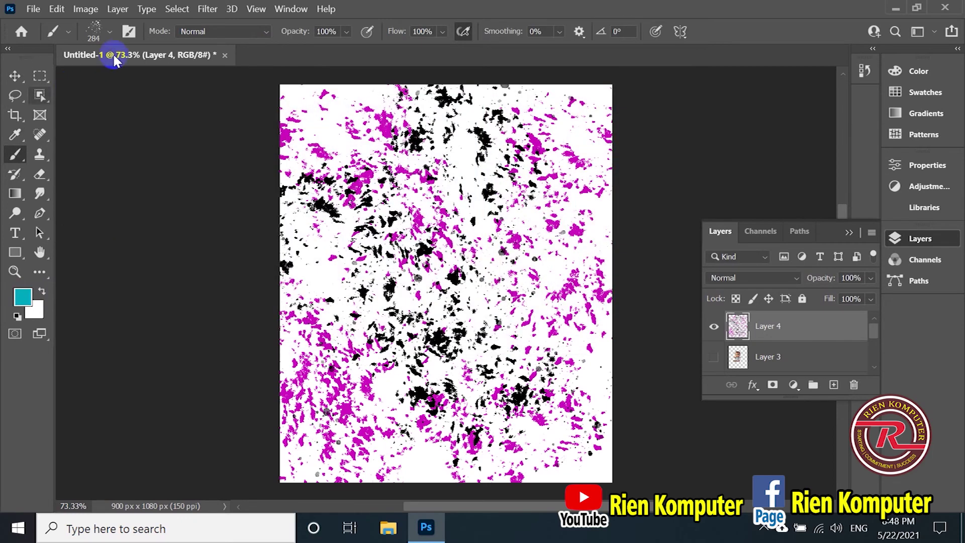
{"action": "left_click", "coordinate": [112, 32]}
Step: Smear the speckles with Kyle's All Purpose Blender at 174 px, 24% strength
{"action": "scroll", "coordinate": [89, 261], "scroll_direction": "down", "scroll_amount": 1}
{"action": "scroll", "coordinate": [90, 259], "scroll_direction": "down", "scroll_amount": 2}
{"action": "scroll", "coordinate": [93, 257], "scroll_direction": "down", "scroll_amount": 1}
{"action": "scroll", "coordinate": [96, 253], "scroll_direction": "down", "scroll_amount": 1}
{"action": "left_click", "coordinate": [95, 254]}
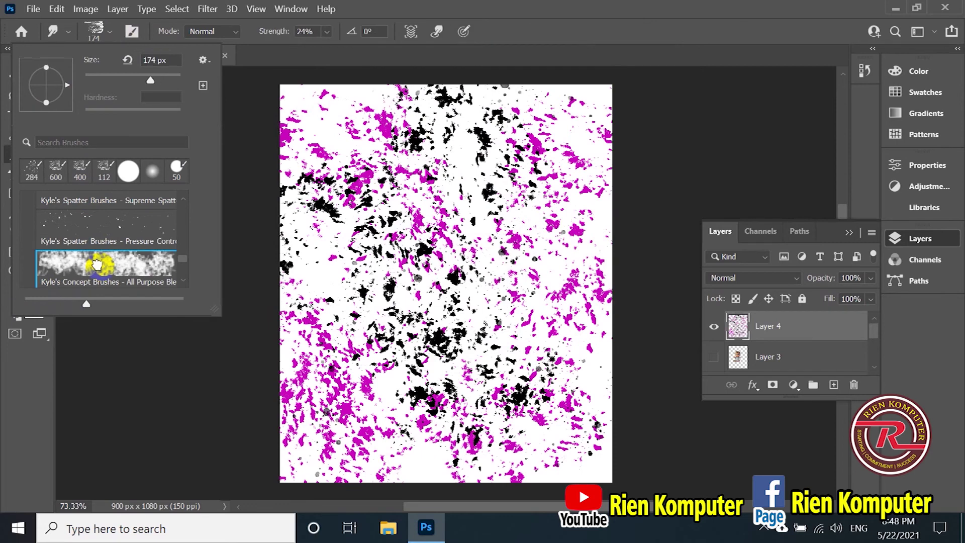
{"action": "left_click", "coordinate": [449, 211]}
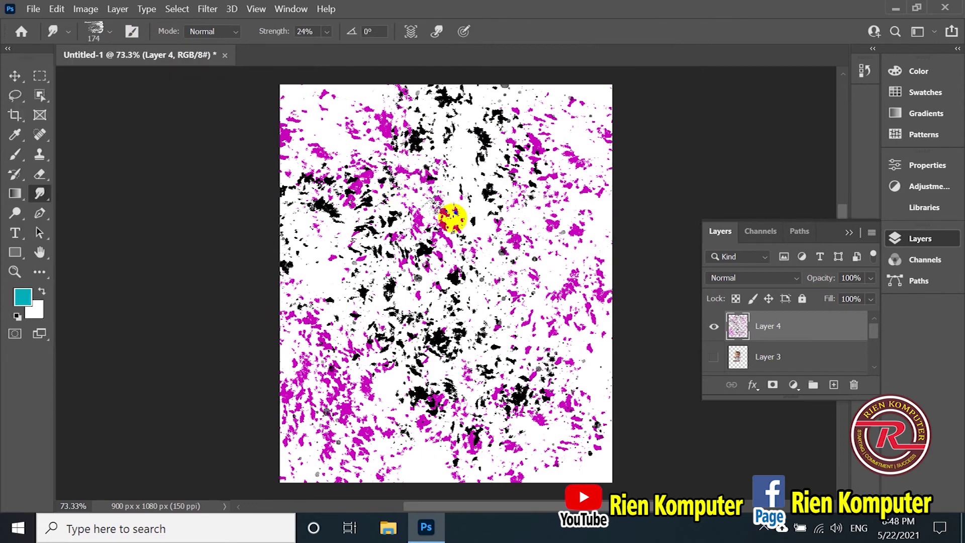
{"action": "mouse_move", "coordinate": [500, 200]}
{"action": "left_mouse_down"}
{"action": "mouse_move", "coordinate": [443, 240]}
{"action": "mouse_move", "coordinate": [431, 151]}
{"action": "mouse_move", "coordinate": [329, 129]}
{"action": "mouse_move", "coordinate": [323, 215]}
{"action": "mouse_move", "coordinate": [326, 135]}
{"action": "mouse_move", "coordinate": [332, 267]}
{"action": "mouse_move", "coordinate": [306, 261]}
{"action": "mouse_move", "coordinate": [314, 348]}
{"action": "mouse_move", "coordinate": [405, 446]}
{"action": "mouse_move", "coordinate": [429, 454]}
{"action": "mouse_move", "coordinate": [557, 452]}
{"action": "mouse_move", "coordinate": [581, 415]}
{"action": "mouse_move", "coordinate": [575, 360]}
{"action": "mouse_move", "coordinate": [588, 370]}
{"action": "mouse_move", "coordinate": [571, 136]}
{"action": "mouse_move", "coordinate": [579, 130]}
{"action": "mouse_move", "coordinate": [375, 99]}
{"action": "mouse_move", "coordinate": [339, 129]}
{"action": "mouse_move", "coordinate": [349, 95]}
{"action": "left_mouse_up"}
{"action": "mouse_move", "coordinate": [436, 288]}
{"action": "left_mouse_down"}
{"action": "mouse_move", "coordinate": [452, 323]}
{"action": "mouse_move", "coordinate": [377, 387]}
{"action": "mouse_move", "coordinate": [359, 183]}
{"action": "mouse_move", "coordinate": [349, 204]}
{"action": "mouse_move", "coordinate": [387, 119]}
{"action": "mouse_move", "coordinate": [399, 125]}
{"action": "left_mouse_up"}
{"action": "mouse_move", "coordinate": [544, 126]}
{"action": "left_mouse_down"}
{"action": "mouse_move", "coordinate": [567, 127]}
{"action": "mouse_move", "coordinate": [584, 190]}
{"action": "mouse_move", "coordinate": [557, 276]}
{"action": "left_mouse_up"}
{"action": "mouse_move", "coordinate": [353, 404]}
{"action": "left_mouse_down"}
{"action": "mouse_move", "coordinate": [334, 394]}
{"action": "mouse_move", "coordinate": [341, 437]}
{"action": "mouse_move", "coordinate": [308, 394]}
{"action": "mouse_move", "coordinate": [337, 345]}
{"action": "mouse_move", "coordinate": [383, 394]}
{"action": "mouse_move", "coordinate": [538, 384]}
{"action": "mouse_move", "coordinate": [506, 306]}
{"action": "mouse_move", "coordinate": [581, 274]}
{"action": "mouse_move", "coordinate": [549, 280]}
{"action": "left_mouse_up"}
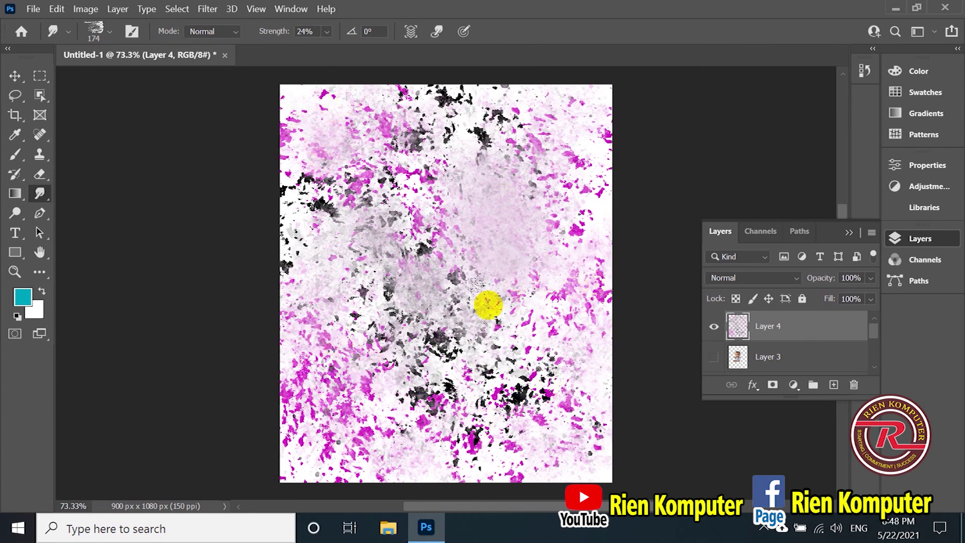
{"action": "mouse_move", "coordinate": [438, 362]}
{"action": "left_mouse_down"}
{"action": "mouse_move", "coordinate": [442, 350]}
{"action": "mouse_move", "coordinate": [511, 370]}
{"action": "left_mouse_up"}
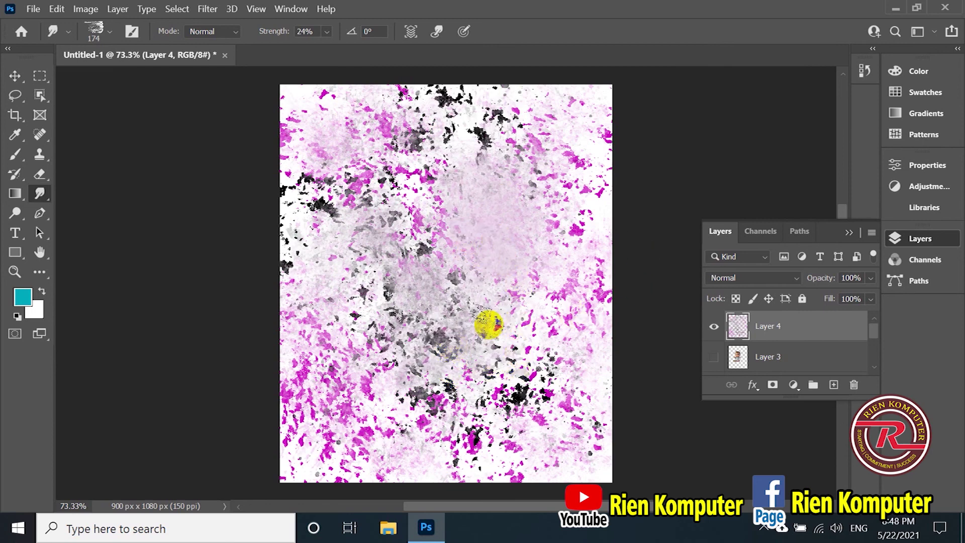
{"action": "left_click", "coordinate": [713, 358]}
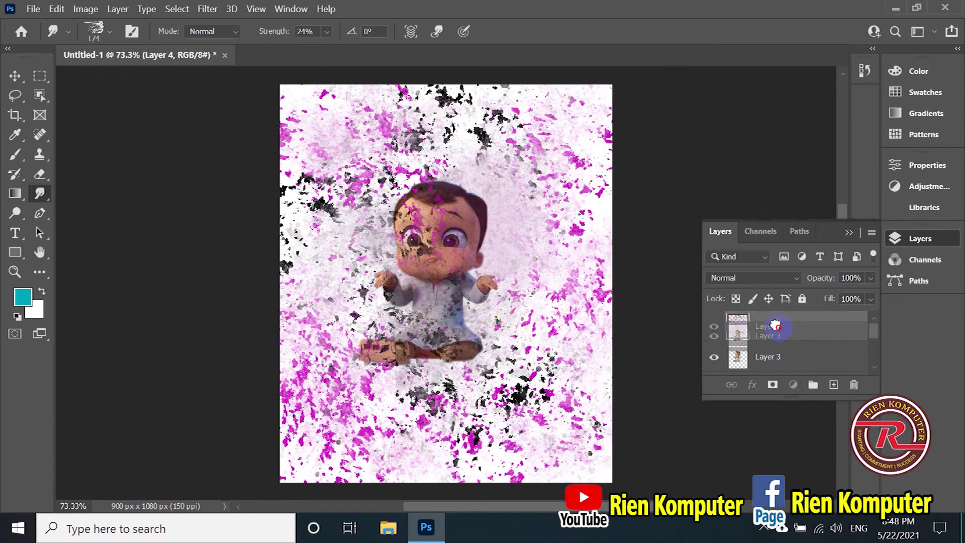
Step: Select Layer 3 and move it above Layer 4 in the Layers panel
{"action": "left_click", "coordinate": [784, 358]}
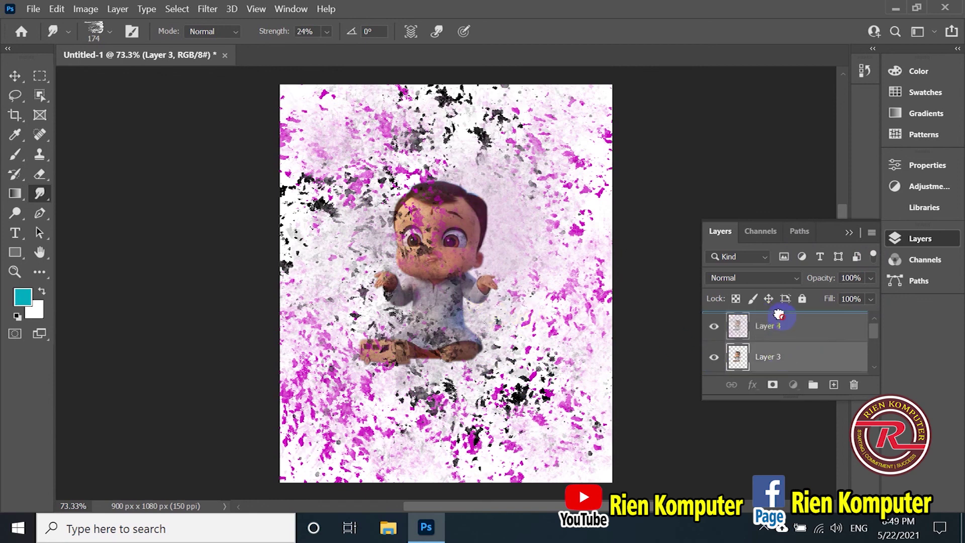
{"action": "left_click_drag", "start_coordinate": [781, 358], "coordinate": [777, 317]}
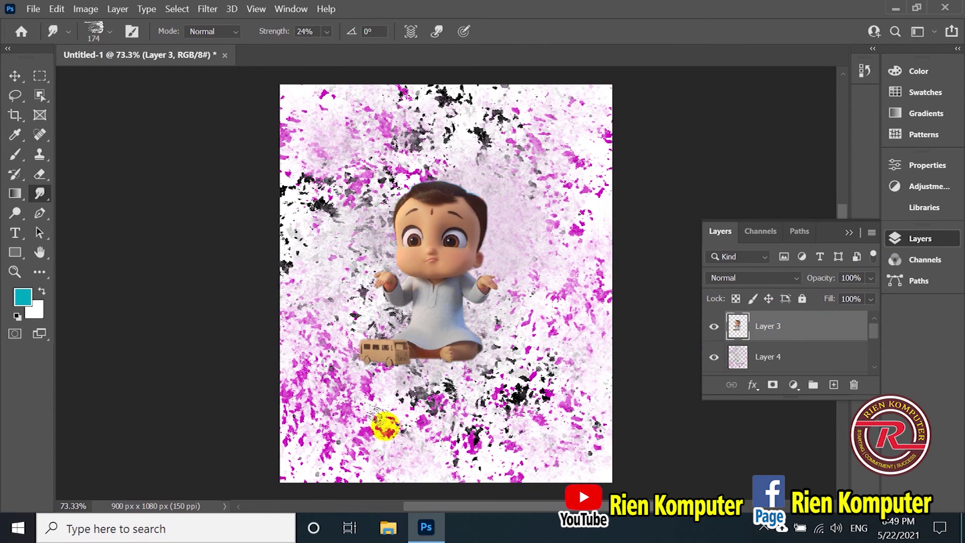